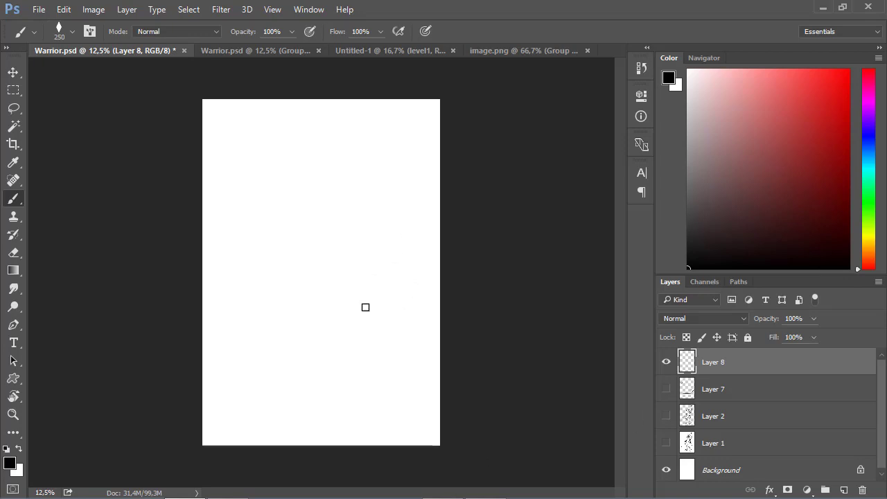
- Zoom in and paint a large solid black rounded body blob on Layer 8
{"action": "key", "text": "ctrl+plus"}
{"action": "mouse_move", "coordinate": [334, 188]}
{"action": "left_mouse_down"}
{"action": "mouse_move", "coordinate": [369, 238]}
{"action": "mouse_move", "coordinate": [349, 216]}
{"action": "mouse_move", "coordinate": [356, 248]}
{"action": "mouse_move", "coordinate": [315, 190]}
{"action": "mouse_move", "coordinate": [301, 215]}
{"action": "mouse_move", "coordinate": [360, 273]}
{"action": "mouse_move", "coordinate": [342, 273]}
{"action": "mouse_move", "coordinate": [326, 192]}
{"action": "mouse_move", "coordinate": [323, 200]}
{"action": "mouse_move", "coordinate": [349, 210]}
{"action": "mouse_move", "coordinate": [293, 196]}
{"action": "mouse_move", "coordinate": [277, 267]}
{"action": "mouse_move", "coordinate": [302, 252]}
{"action": "mouse_move", "coordinate": [358, 259]}
{"action": "mouse_move", "coordinate": [356, 231]}
{"action": "mouse_move", "coordinate": [363, 303]}
{"action": "mouse_move", "coordinate": [353, 311]}
{"action": "mouse_move", "coordinate": [327, 298]}
{"action": "mouse_move", "coordinate": [279, 307]}
{"action": "mouse_move", "coordinate": [275, 217]}
{"action": "mouse_move", "coordinate": [312, 304]}
{"action": "left_mouse_up"}
{"action": "key", "text": "bracketright"}
{"action": "key", "text": "bracketright"}
{"action": "key", "text": "bracketright"}
{"action": "key", "text": "bracketright"}
{"action": "key", "text": "bracketright"}
{"action": "key", "text": "bracketleft"}
{"action": "key", "text": "bracketleft"}
{"action": "key", "text": "bracketleft"}
{"action": "key", "text": "bracketleft"}
- Solidify the blob's bottom edge and paint the left leg reaching down-left
{"action": "mouse_move", "coordinate": [362, 323]}
{"action": "left_mouse_down"}
{"action": "mouse_move", "coordinate": [372, 314]}
{"action": "mouse_move", "coordinate": [393, 345]}
{"action": "mouse_move", "coordinate": [385, 368]}
{"action": "mouse_move", "coordinate": [346, 316]}
{"action": "mouse_move", "coordinate": [381, 320]}
{"action": "mouse_move", "coordinate": [359, 321]}
{"action": "mouse_move", "coordinate": [387, 367]}
{"action": "mouse_move", "coordinate": [376, 377]}
{"action": "mouse_move", "coordinate": [323, 295]}
{"action": "left_mouse_up"}
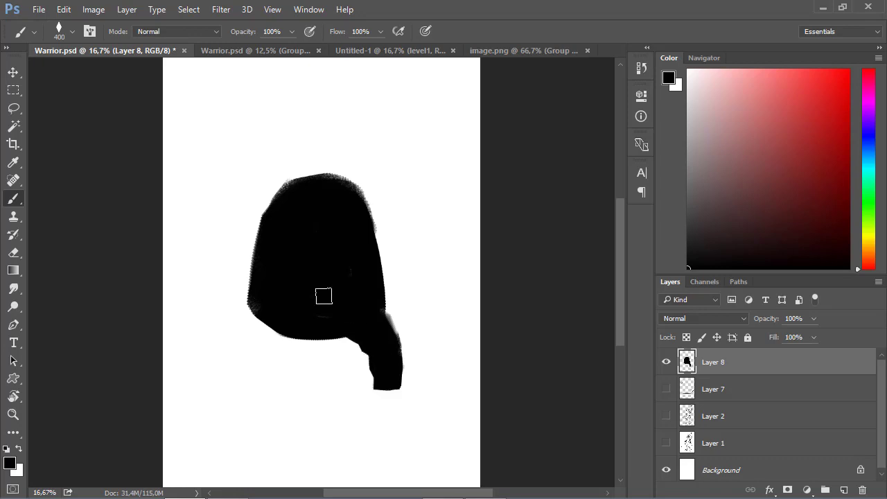
{"action": "mouse_move", "coordinate": [362, 342]}
{"action": "left_mouse_down"}
{"action": "mouse_move", "coordinate": [252, 345]}
{"action": "mouse_move", "coordinate": [273, 333]}
{"action": "mouse_move", "coordinate": [249, 359]}
{"action": "mouse_move", "coordinate": [245, 384]}
{"action": "mouse_move", "coordinate": [238, 376]}
{"action": "mouse_move", "coordinate": [257, 380]}
{"action": "mouse_move", "coordinate": [240, 357]}
{"action": "mouse_move", "coordinate": [259, 398]}
{"action": "left_mouse_up"}
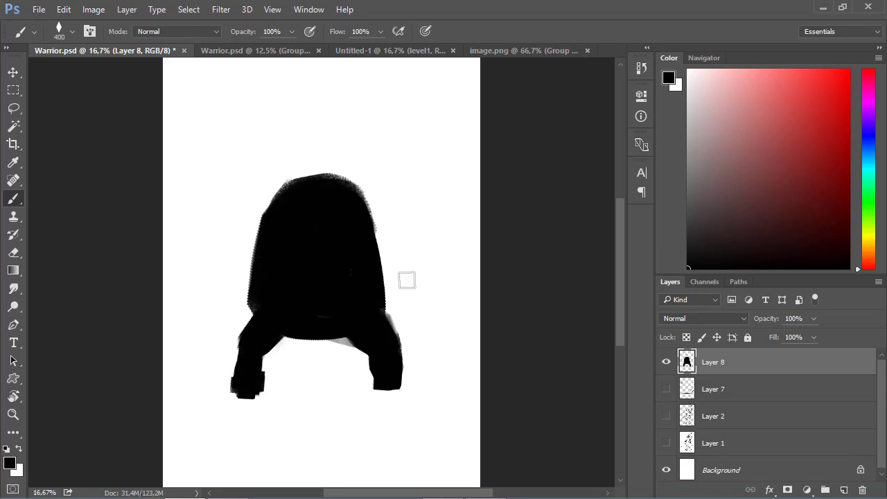
{"action": "key", "text": "ctrl+alt+z"}
{"action": "key", "text": "ctrl+alt+z"}
{"action": "key", "text": "ctrl+alt+z"}
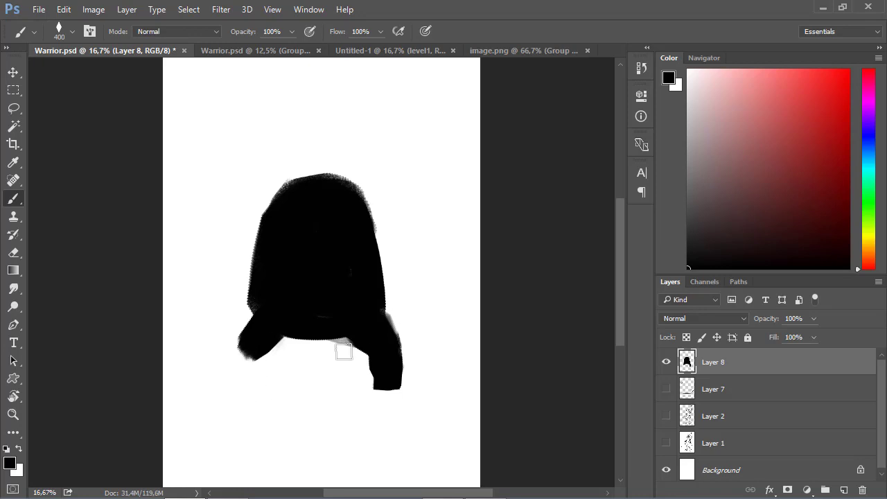
{"action": "mouse_move", "coordinate": [251, 350]}
{"action": "left_mouse_down"}
{"action": "mouse_move", "coordinate": [247, 388]}
{"action": "mouse_move", "coordinate": [251, 356]}
{"action": "mouse_move", "coordinate": [247, 382]}
{"action": "mouse_move", "coordinate": [240, 366]}
{"action": "mouse_move", "coordinate": [232, 376]}
{"action": "left_mouse_up"}
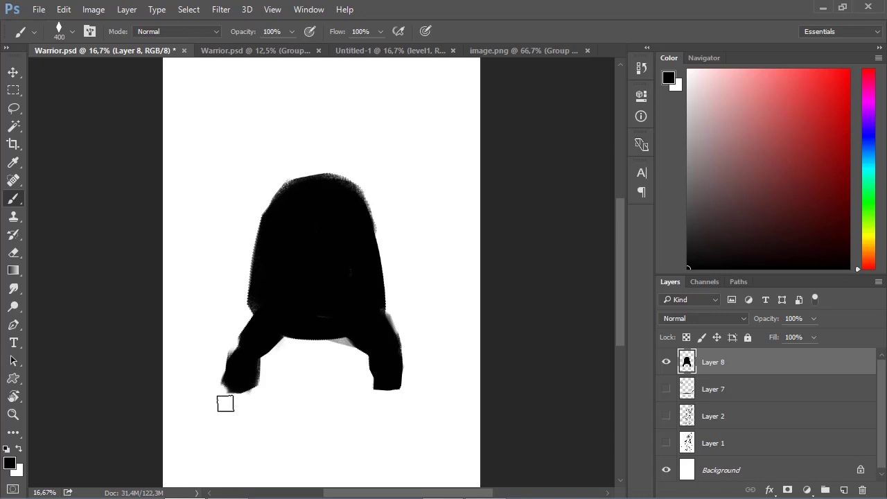
- Extend the right side, paint a raised arm at upper left, and add a tall vertical staff
{"action": "mouse_move", "coordinate": [360, 215]}
{"action": "left_mouse_down"}
{"action": "mouse_move", "coordinate": [405, 249]}
{"action": "mouse_move", "coordinate": [372, 257]}
{"action": "mouse_move", "coordinate": [389, 253]}
{"action": "mouse_move", "coordinate": [382, 243]}
{"action": "left_mouse_up"}
{"action": "mouse_move", "coordinate": [245, 194]}
{"action": "left_mouse_down"}
{"action": "mouse_move", "coordinate": [263, 221]}
{"action": "mouse_move", "coordinate": [234, 190]}
{"action": "mouse_move", "coordinate": [241, 172]}
{"action": "left_mouse_up"}
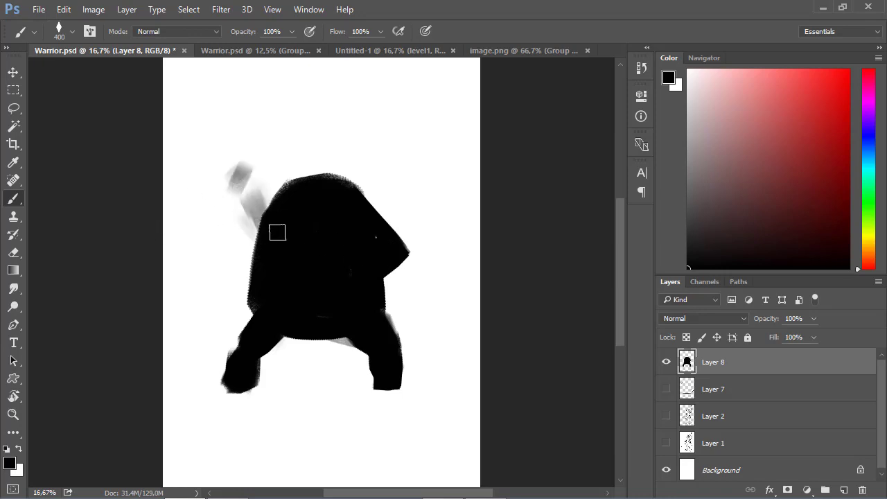
{"action": "mouse_move", "coordinate": [236, 208]}
{"action": "left_mouse_down"}
{"action": "mouse_move", "coordinate": [266, 234]}
{"action": "mouse_move", "coordinate": [244, 181]}
{"action": "mouse_move", "coordinate": [230, 204]}
{"action": "mouse_move", "coordinate": [247, 231]}
{"action": "mouse_move", "coordinate": [247, 220]}
{"action": "left_mouse_up"}
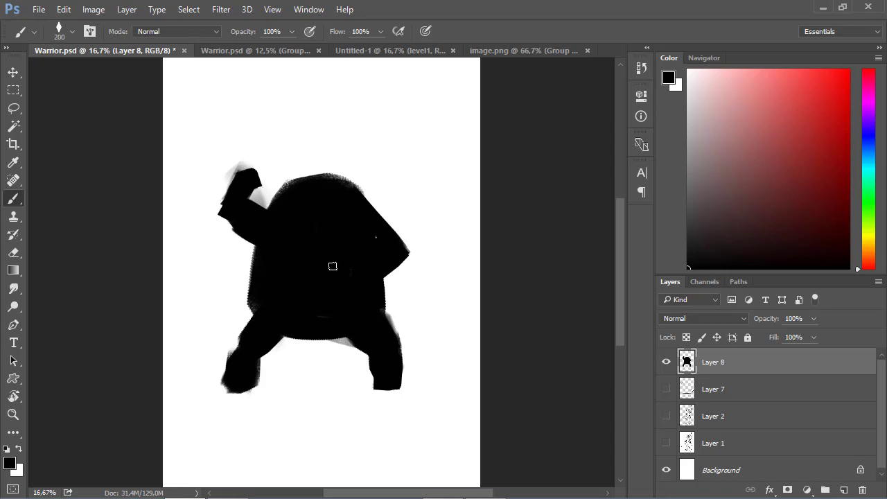
{"action": "left_click_drag", "start_coordinate": [444, 72], "coordinate": [444, 485]}
- Redraw the staff as a shorter straight vertical line right of the figure and marquee-select it
{"action": "left_click_drag", "start_coordinate": [622, 266], "coordinate": [616, 257]}
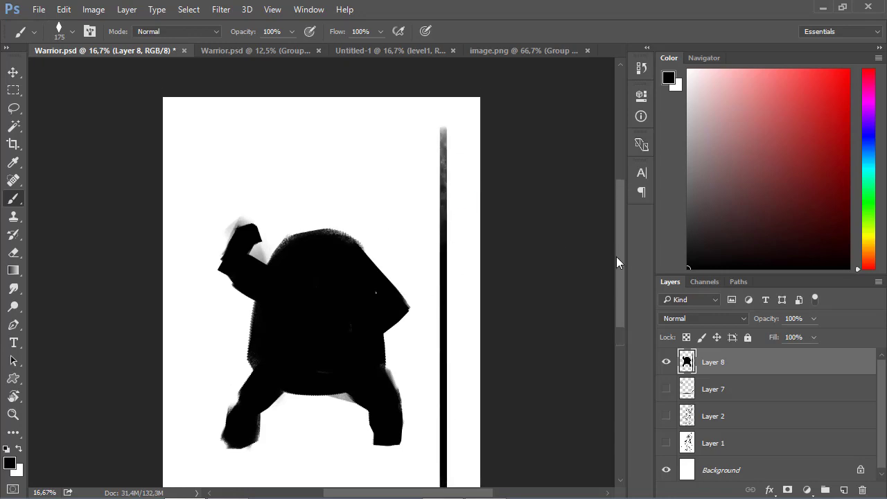
{"action": "key", "text": "ctrl+z"}
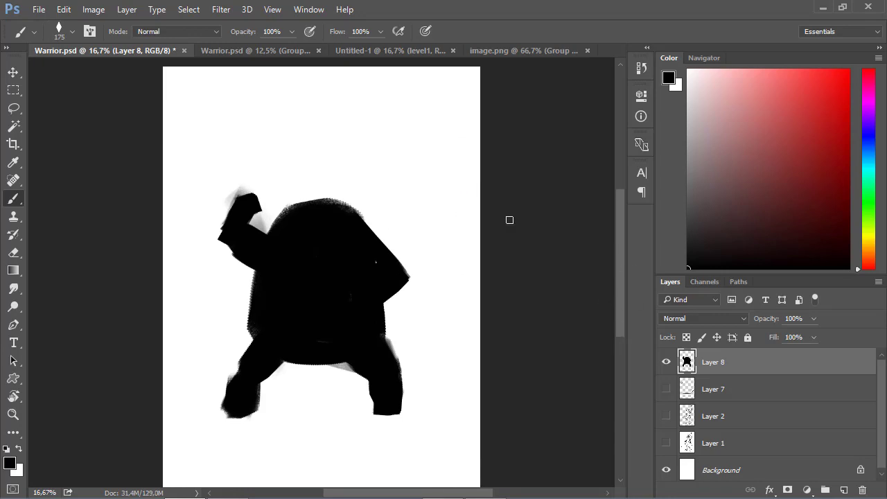
{"action": "key", "text": "ctrl+minus"}
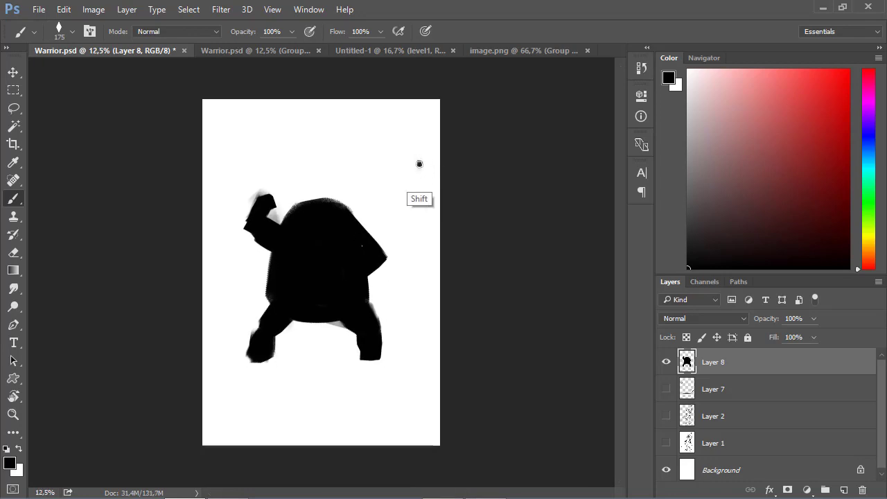
{"action": "left_click_drag", "start_coordinate": [419, 162], "coordinate": [418, 386]}
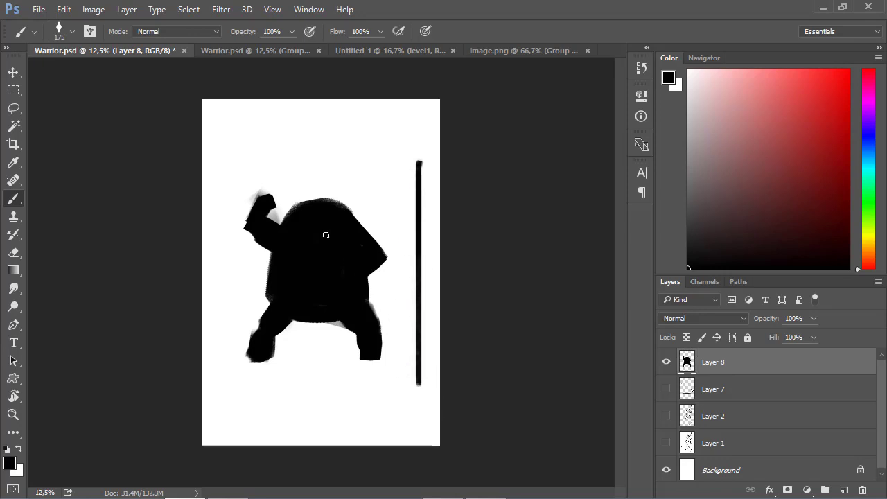
{"action": "left_click", "coordinate": [14, 91]}
{"action": "left_click_drag", "start_coordinate": [401, 130], "coordinate": [430, 409]}
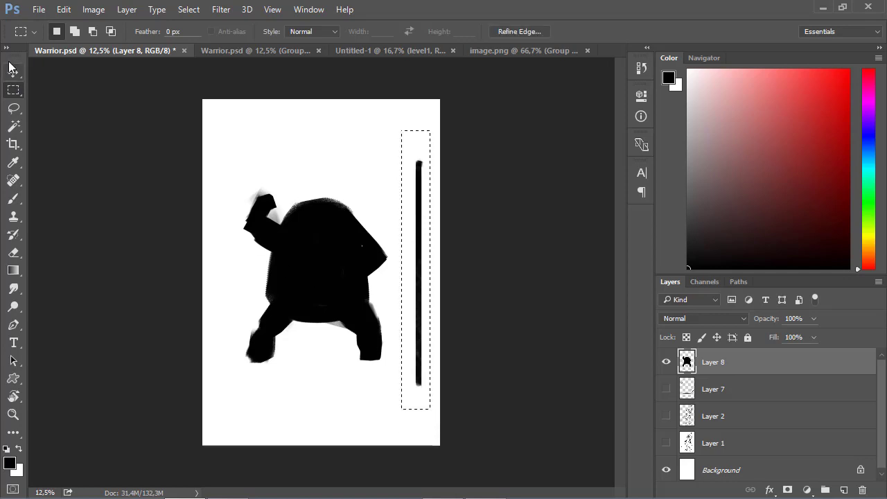
- Rotate the staff about -50°, move it across the raised hand, and stretch it to roughly 116%
{"action": "left_click", "coordinate": [13, 72]}
{"action": "left_click_drag", "start_coordinate": [394, 122], "coordinate": [313, 158]}
{"action": "mouse_move", "coordinate": [374, 229]}
{"action": "left_mouse_down"}
{"action": "mouse_move", "coordinate": [236, 170]}
{"action": "mouse_move", "coordinate": [282, 215]}
{"action": "left_mouse_up"}
{"action": "mouse_move", "coordinate": [402, 389]}
{"action": "left_mouse_down"}
{"action": "mouse_move", "coordinate": [426, 374]}
{"action": "mouse_move", "coordinate": [409, 352]}
{"action": "left_mouse_up"}
{"action": "left_click_drag", "start_coordinate": [392, 287], "coordinate": [372, 264]}
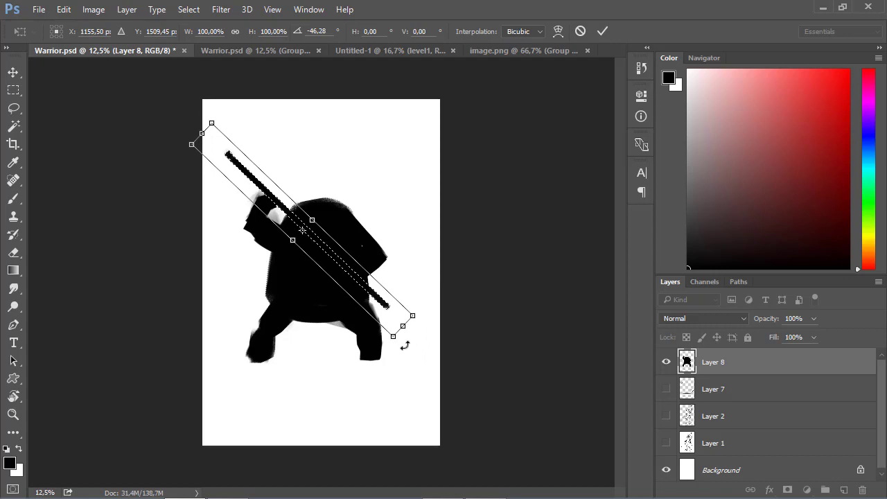
{"action": "left_click_drag", "start_coordinate": [398, 353], "coordinate": [409, 322]}
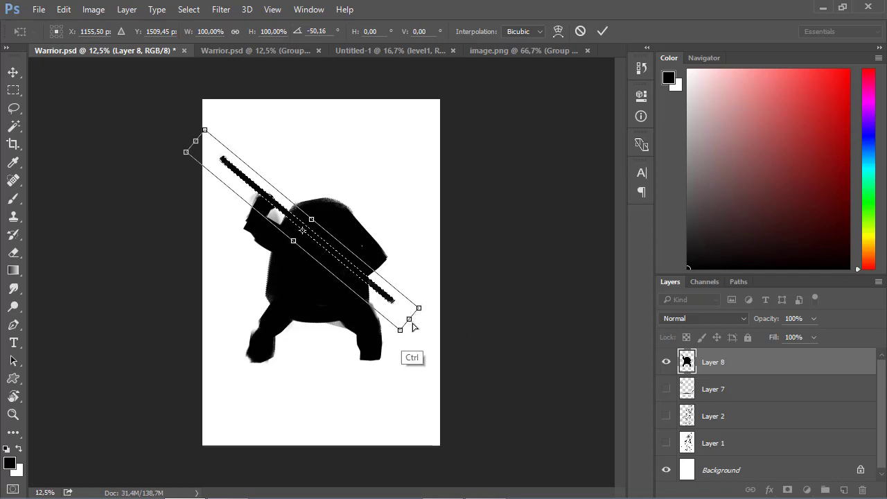
{"action": "left_click_drag", "start_coordinate": [410, 320], "coordinate": [435, 346]}
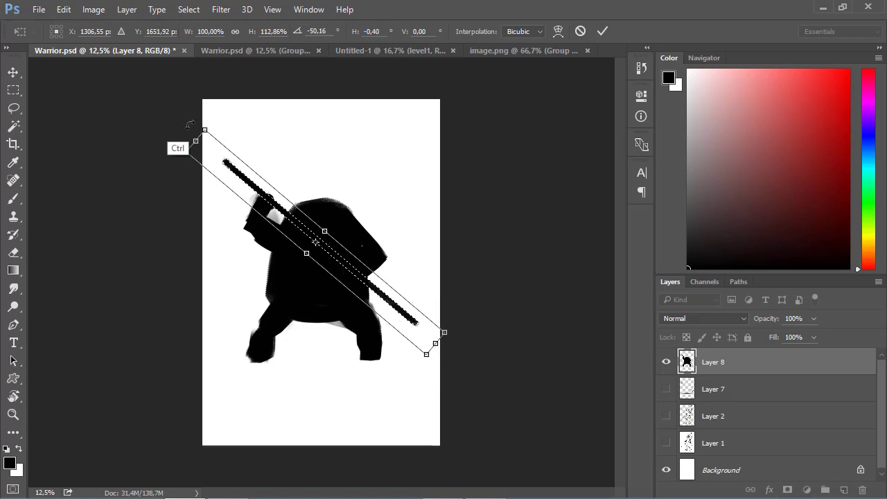
{"action": "left_click_drag", "start_coordinate": [197, 141], "coordinate": [189, 136]}
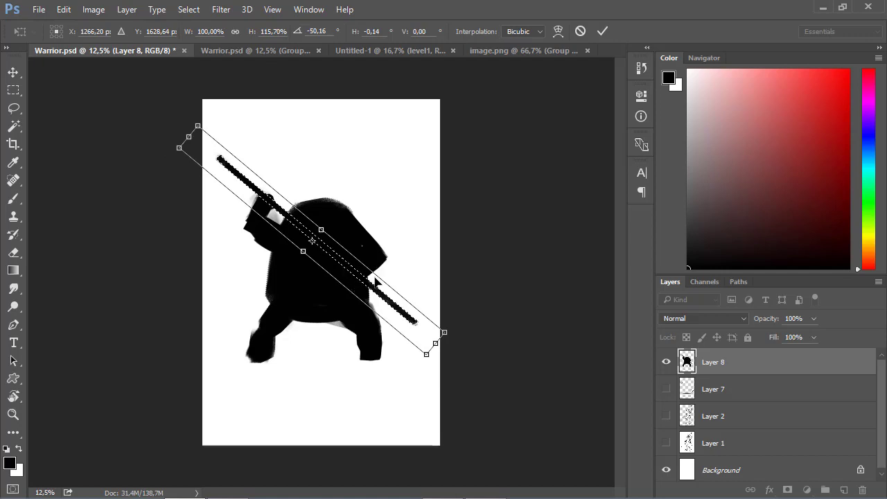
{"action": "key", "text": "Return"}
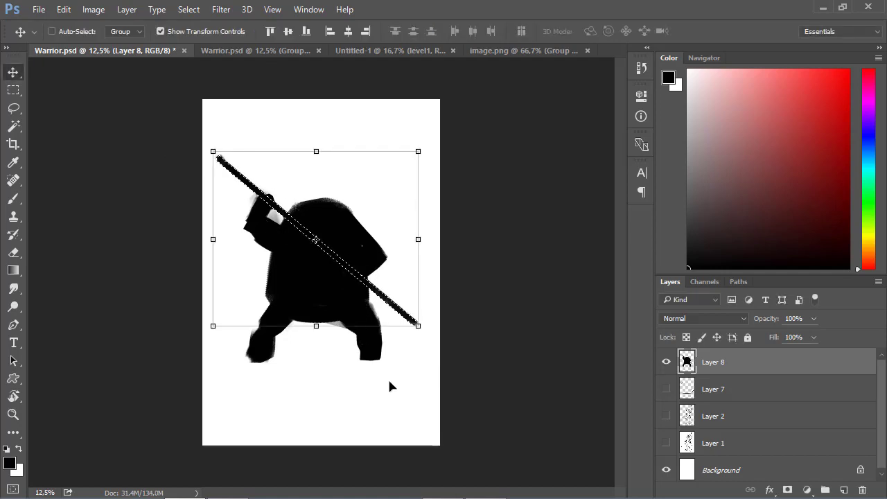
{"action": "key", "text": "m"}
{"action": "left_click", "coordinate": [380, 375]}
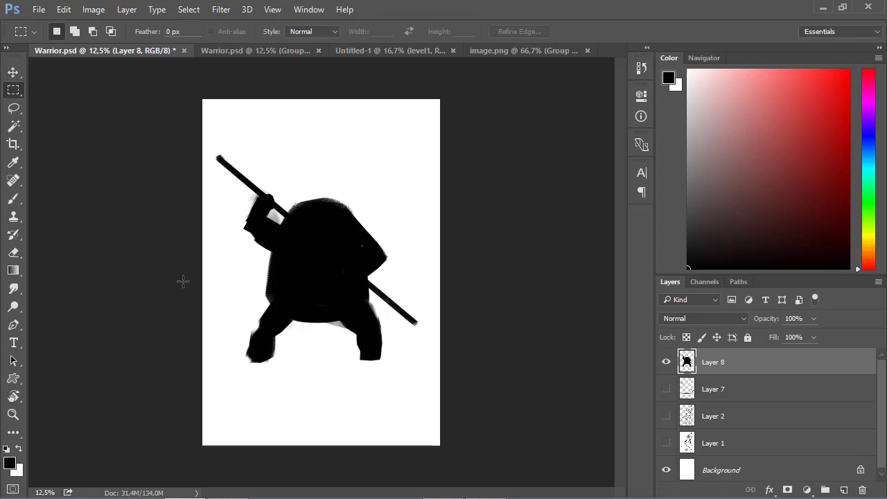
- Fill the gaps beside both legs and raise the top of the head
{"action": "key", "text": "b"}
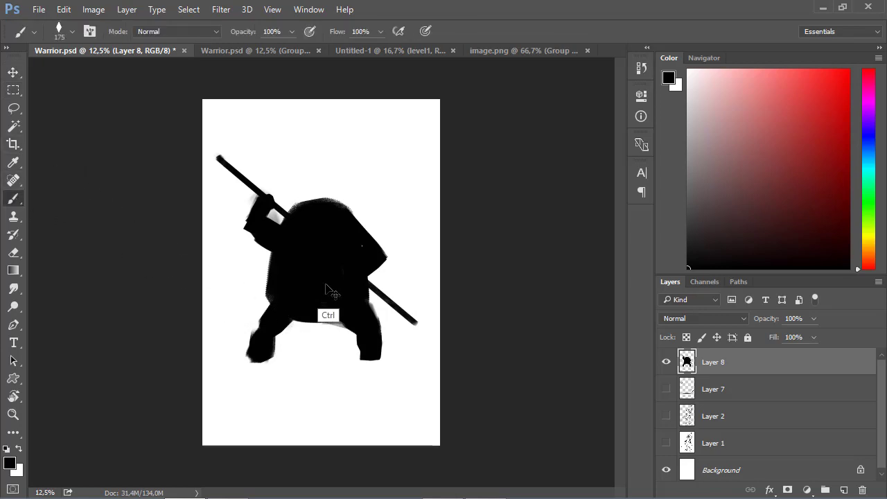
{"action": "key", "text": "ctrl+plus"}
{"action": "left_click_drag", "start_coordinate": [269, 302], "coordinate": [267, 315]}
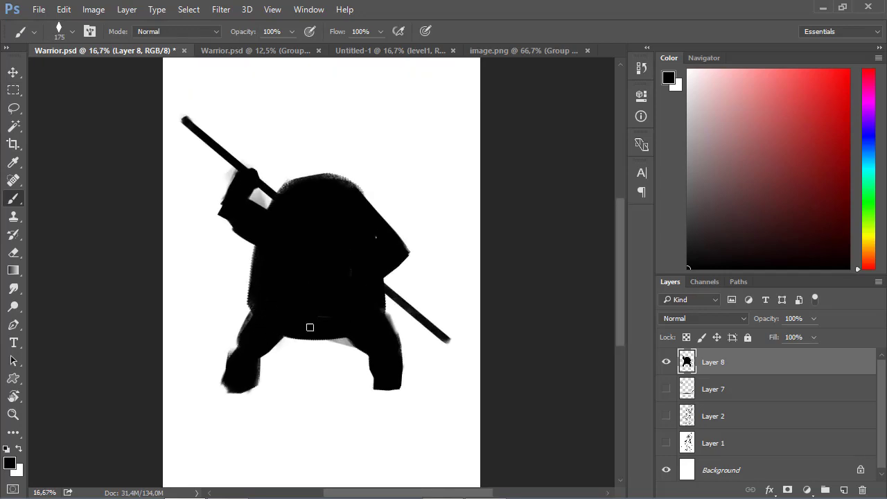
{"action": "left_click_drag", "start_coordinate": [397, 338], "coordinate": [385, 315]}
{"action": "mouse_move", "coordinate": [348, 190]}
{"action": "left_mouse_down"}
{"action": "mouse_move", "coordinate": [300, 194]}
{"action": "mouse_move", "coordinate": [329, 192]}
{"action": "mouse_move", "coordinate": [311, 190]}
{"action": "mouse_move", "coordinate": [329, 205]}
{"action": "mouse_move", "coordinate": [347, 184]}
{"action": "mouse_move", "coordinate": [308, 191]}
{"action": "mouse_move", "coordinate": [316, 190]}
{"action": "left_mouse_up"}
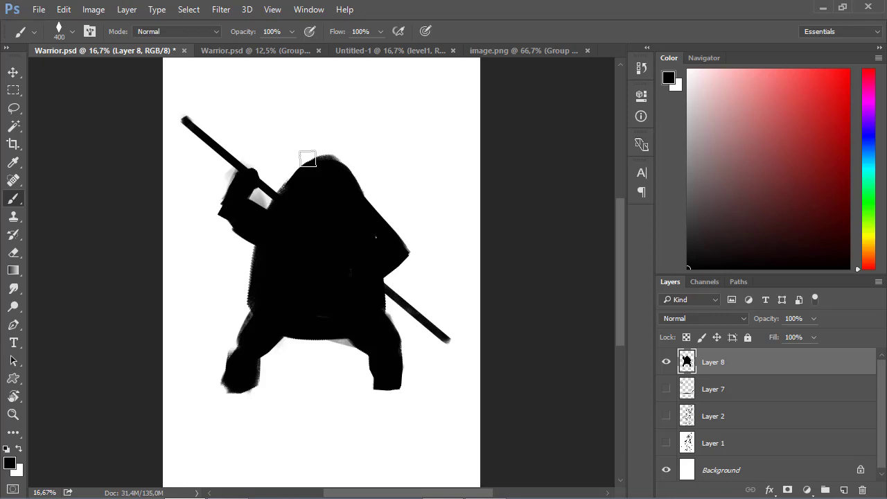
- Flatten the head top, trim the right shoulder edge, and fill in the right arm
{"action": "key", "text": "e"}
{"action": "left_click_drag", "start_coordinate": [329, 152], "coordinate": [285, 159]}
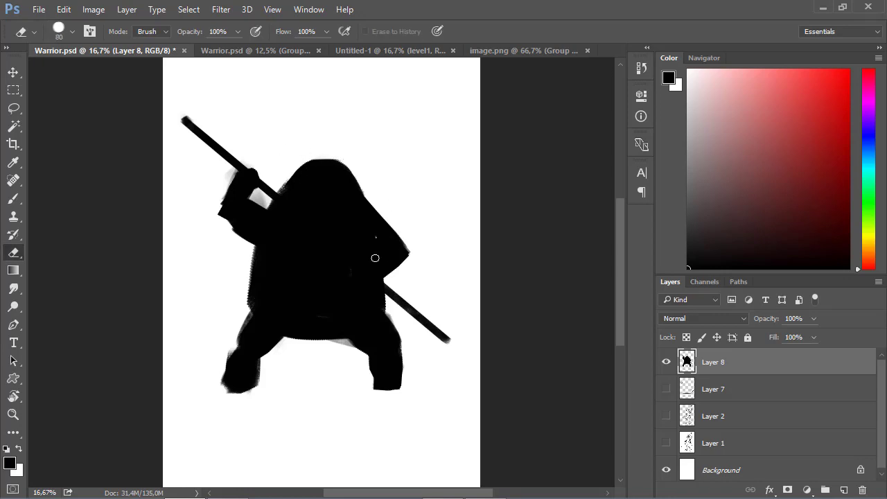
{"action": "mouse_move", "coordinate": [381, 221]}
{"action": "left_mouse_down"}
{"action": "mouse_move", "coordinate": [379, 203]}
{"action": "mouse_move", "coordinate": [418, 271]}
{"action": "mouse_move", "coordinate": [393, 237]}
{"action": "mouse_move", "coordinate": [400, 263]}
{"action": "mouse_move", "coordinate": [387, 229]}
{"action": "mouse_move", "coordinate": [397, 309]}
{"action": "left_mouse_up"}
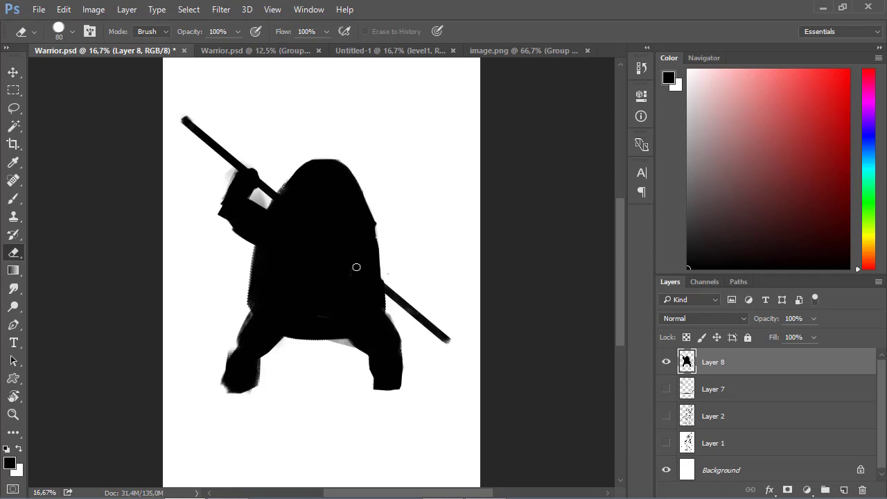
{"action": "key", "text": "b"}
{"action": "mouse_move", "coordinate": [368, 238]}
{"action": "left_mouse_down"}
{"action": "mouse_move", "coordinate": [365, 226]}
{"action": "mouse_move", "coordinate": [375, 253]}
{"action": "mouse_move", "coordinate": [398, 269]}
{"action": "mouse_move", "coordinate": [370, 284]}
{"action": "mouse_move", "coordinate": [386, 240]}
{"action": "left_mouse_up"}
{"action": "key", "text": "bracketleft"}
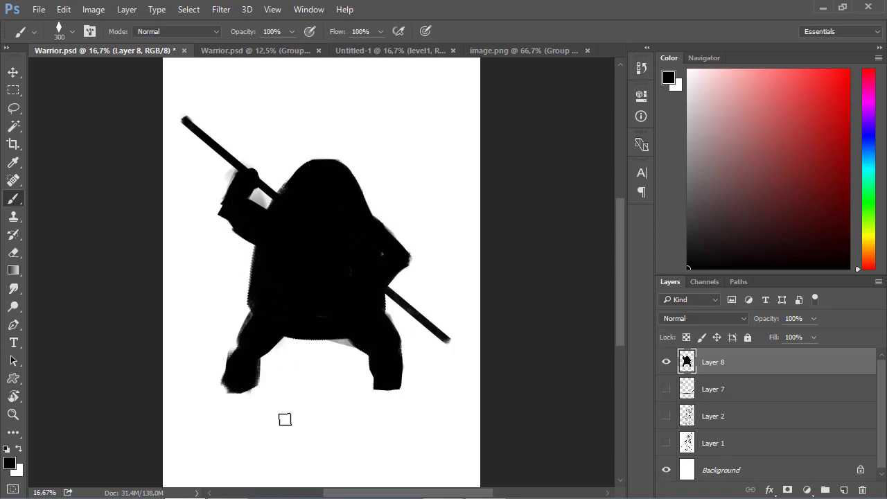
- Flatten both leg bottoms, even out the right foot, and solidify the left knee
{"action": "key", "text": "e"}
{"action": "left_click_drag", "start_coordinate": [225, 393], "coordinate": [398, 392]}
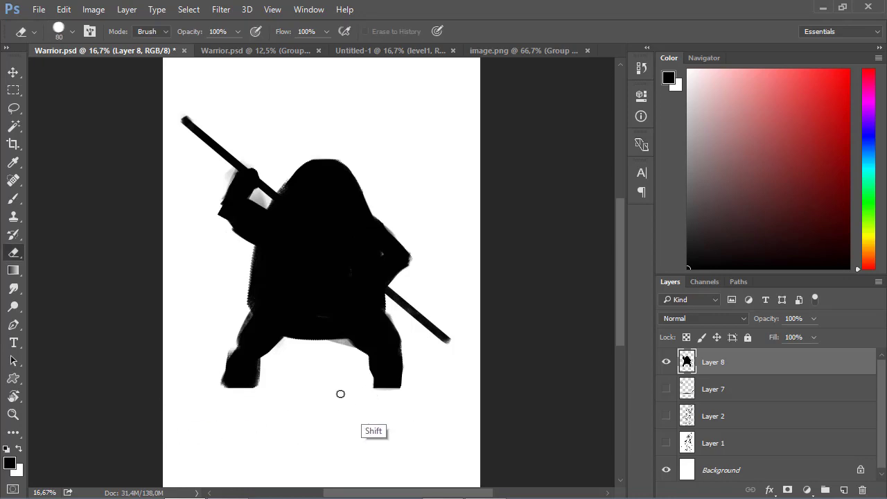
{"action": "key", "text": "b"}
{"action": "left_click_drag", "start_coordinate": [363, 386], "coordinate": [395, 382]}
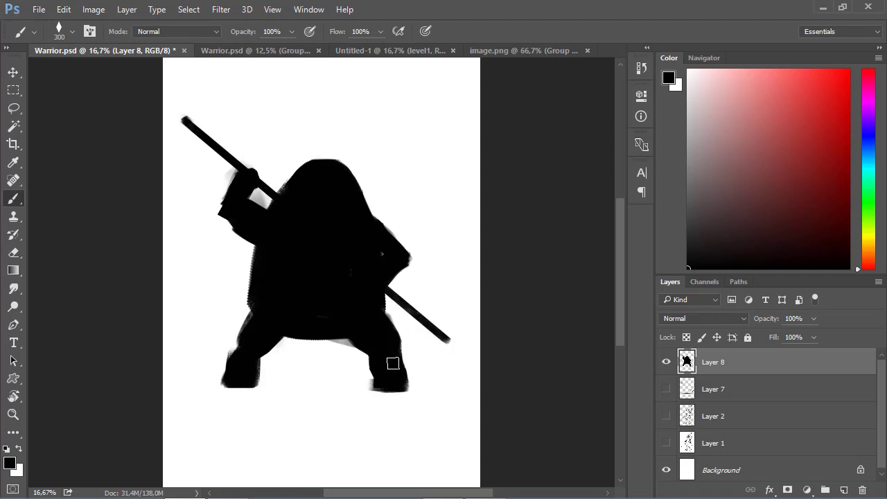
{"action": "mouse_move", "coordinate": [237, 354]}
{"action": "left_mouse_down"}
{"action": "mouse_move", "coordinate": [251, 337]}
{"action": "mouse_move", "coordinate": [326, 337]}
{"action": "mouse_move", "coordinate": [283, 328]}
{"action": "left_mouse_up"}
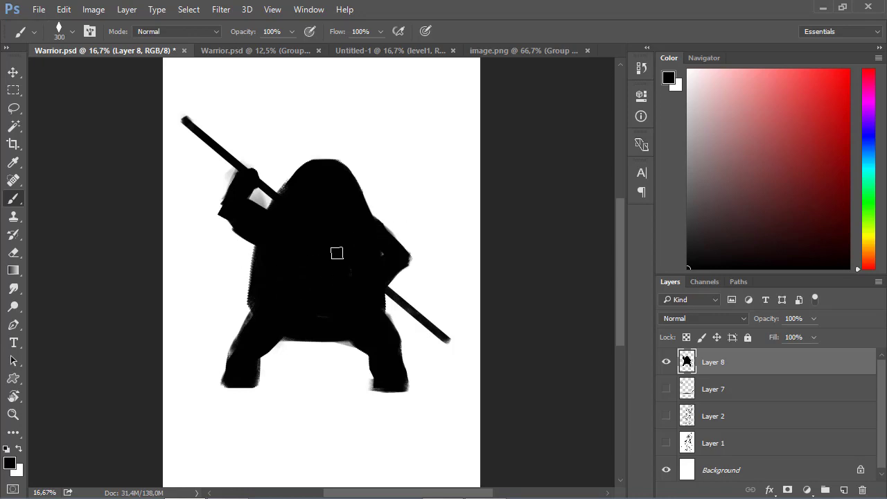
{"action": "key", "text": "ctrl+minus"}
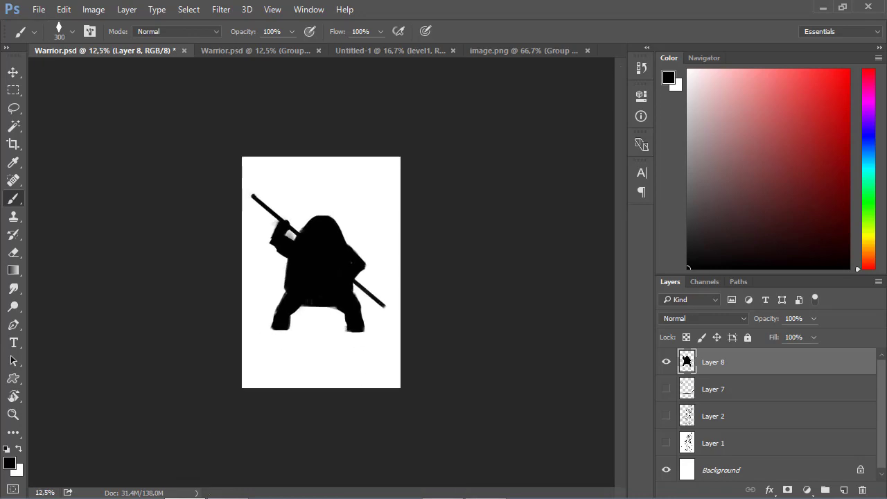
- Nudge the Layer 8 warrior slightly right and down, then brush a dark ground line under its feet
{"action": "left_click", "coordinate": [12, 72]}
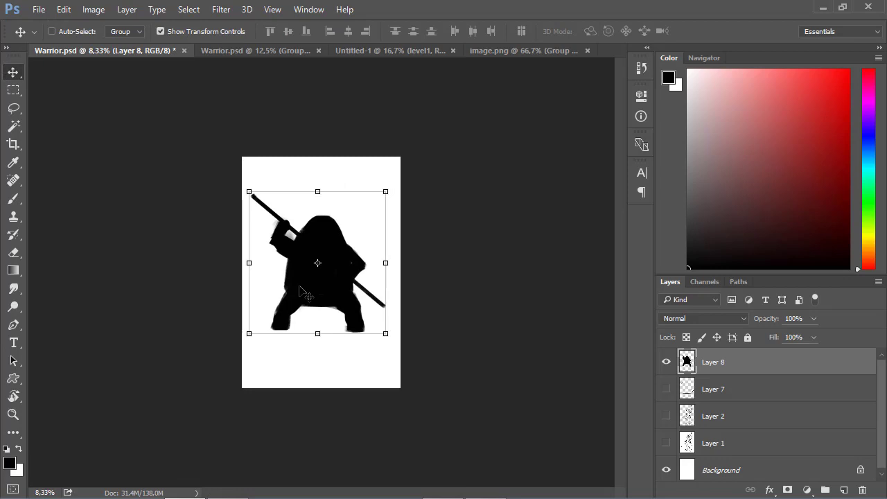
{"action": "left_click_drag", "start_coordinate": [306, 285], "coordinate": [310, 289]}
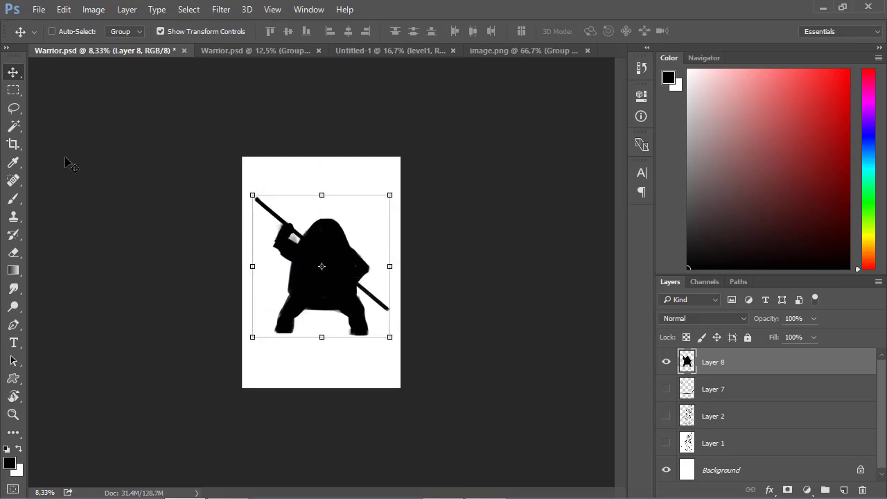
{"action": "key", "text": "b"}
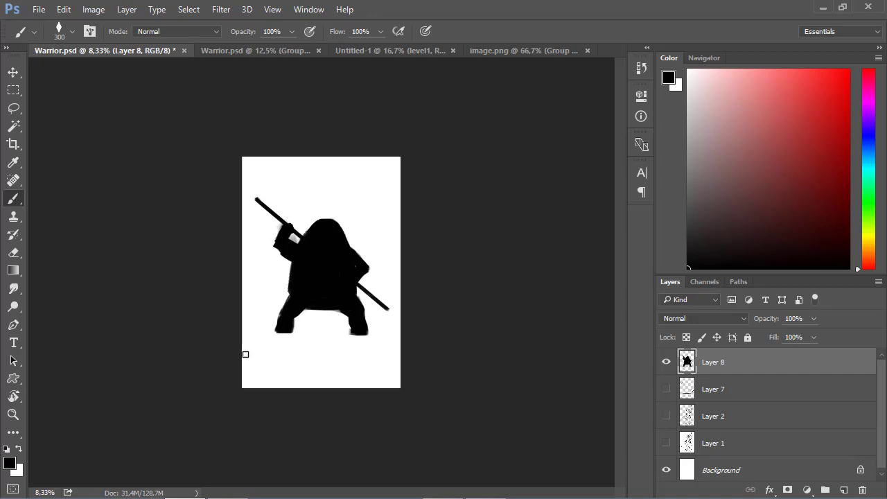
{"action": "left_click_drag", "start_coordinate": [292, 337], "coordinate": [341, 340]}
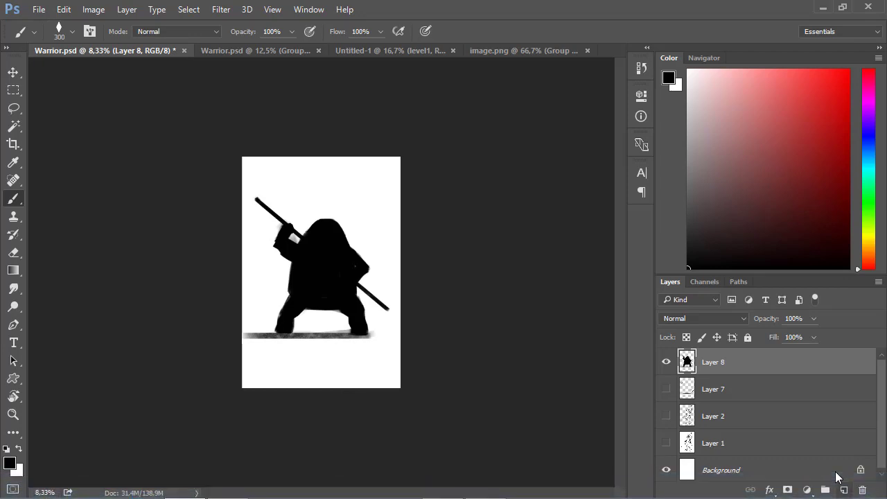
- Add new layers and clip Layers 9, 10 and 11 to the Layer 8 silhouette
{"action": "left_click", "coordinate": [844, 490]}
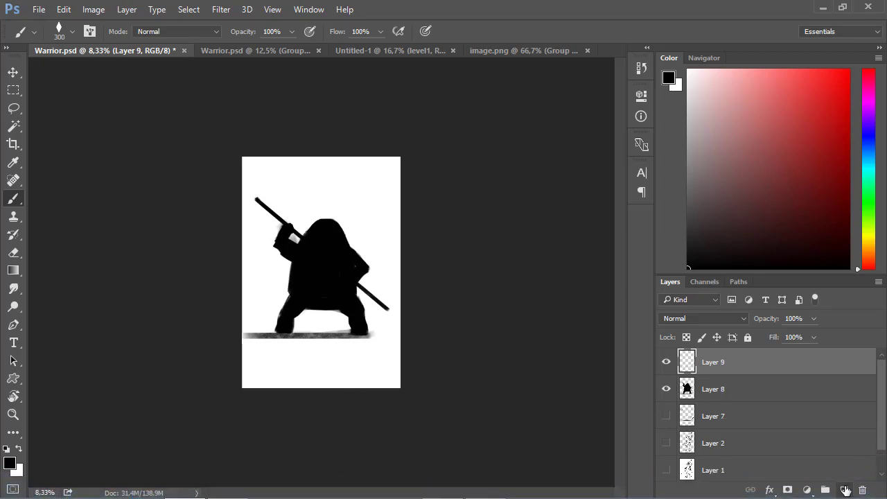
{"action": "left_click", "coordinate": [845, 490]}
{"action": "left_click", "coordinate": [845, 490]}
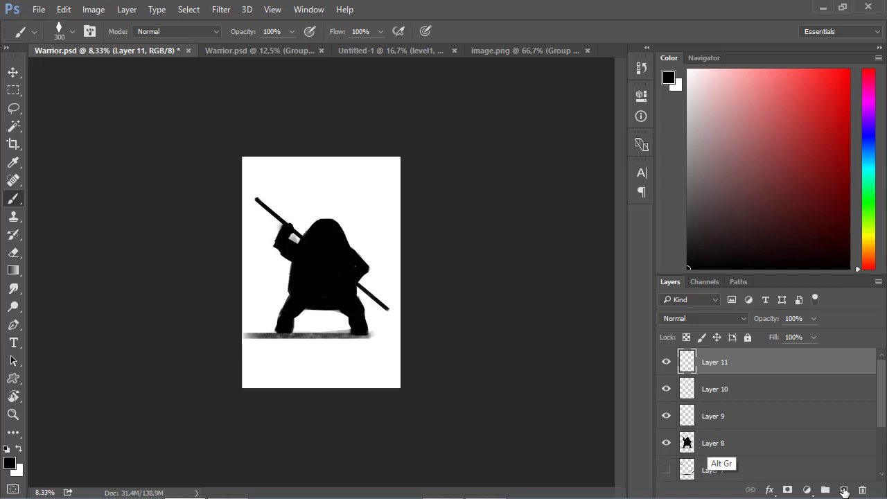
{"action": "left_click", "coordinate": [715, 429], "text": "alt"}
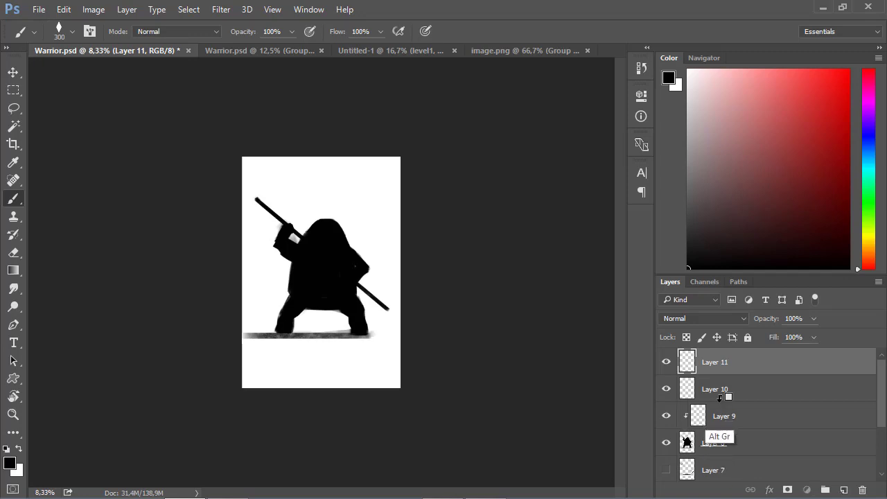
{"action": "left_click", "coordinate": [718, 402], "text": "alt"}
{"action": "left_click", "coordinate": [716, 374], "text": "alt"}
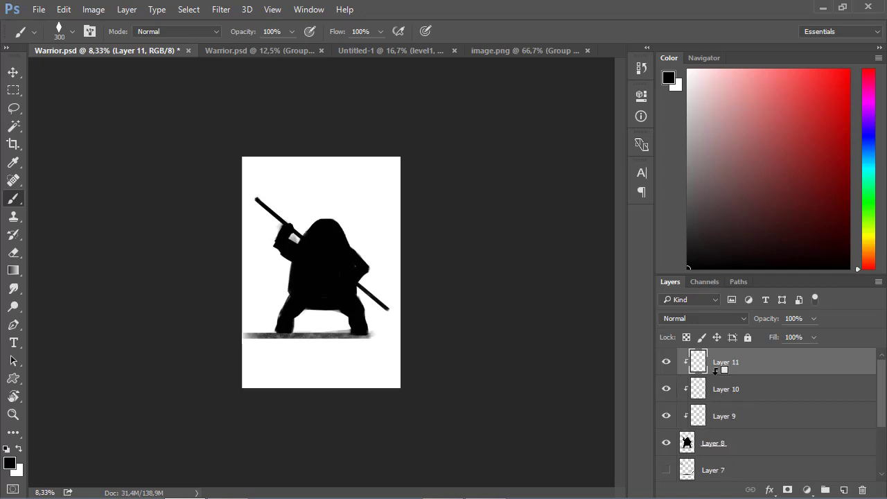
- Rename Layers 9–11 to shadow, light and detail, then reselect Layer 8
{"action": "left_click", "coordinate": [726, 416]}
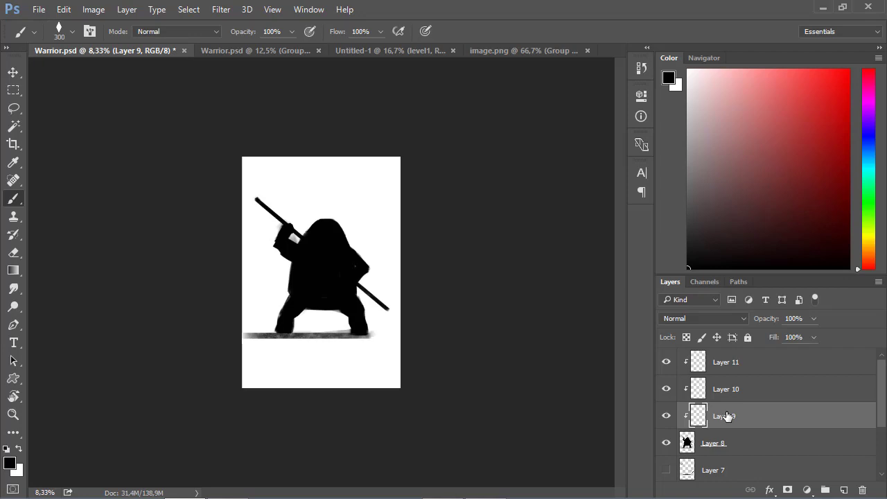
{"action": "double_click", "coordinate": [724, 417]}
{"action": "type", "text": "shado"}
{"action": "type", "text": "w"}
{"action": "key", "text": "Return"}
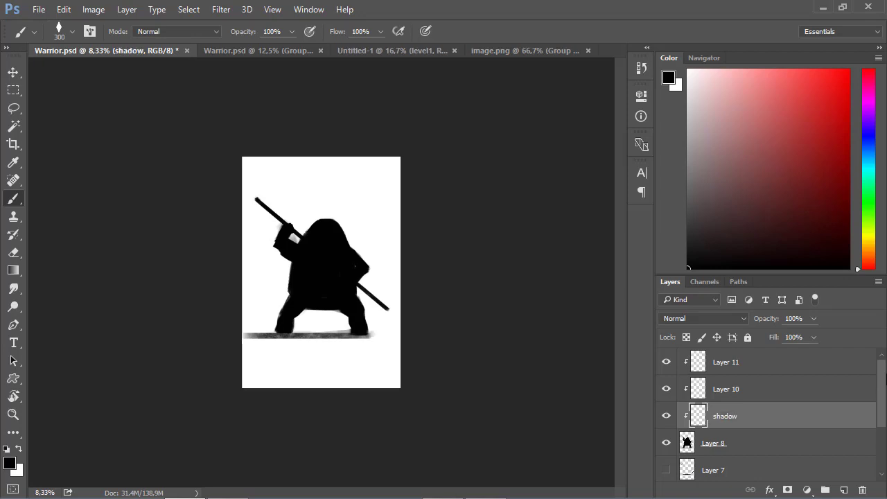
{"action": "double_click", "coordinate": [726, 388]}
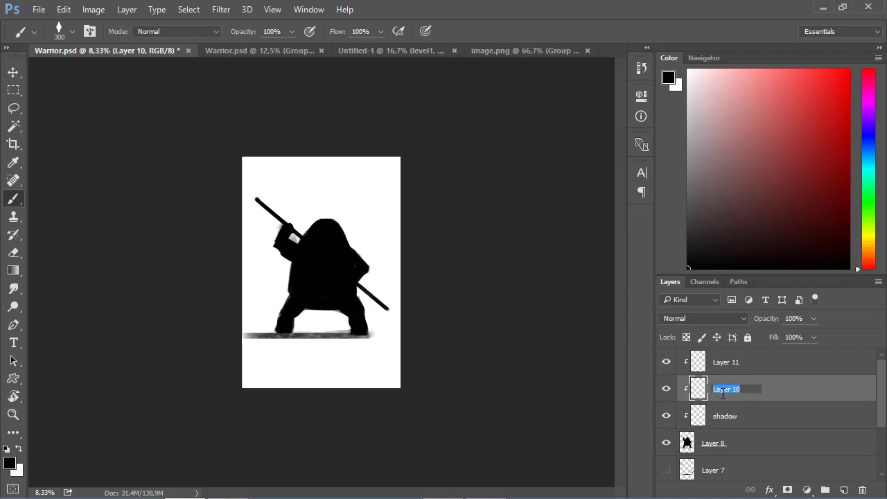
{"action": "key", "text": "BackSpace"}
{"action": "type", "text": "light"}
{"action": "key", "text": "Return"}
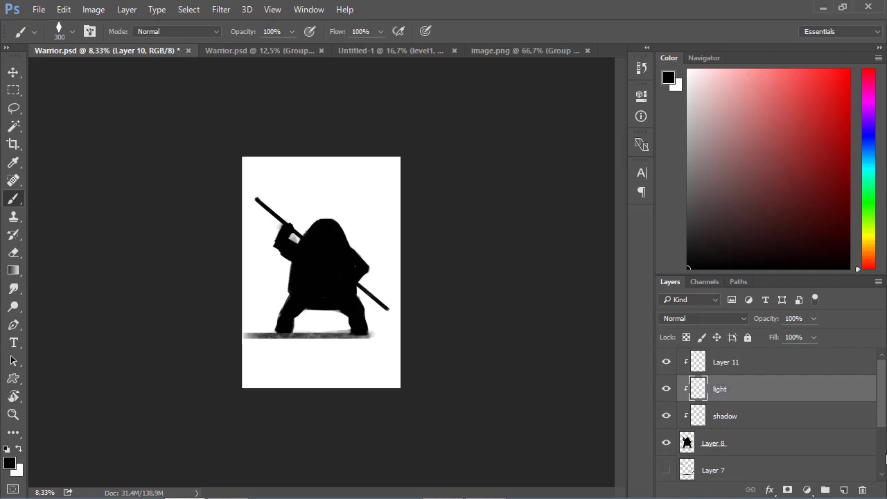
{"action": "double_click", "coordinate": [716, 366]}
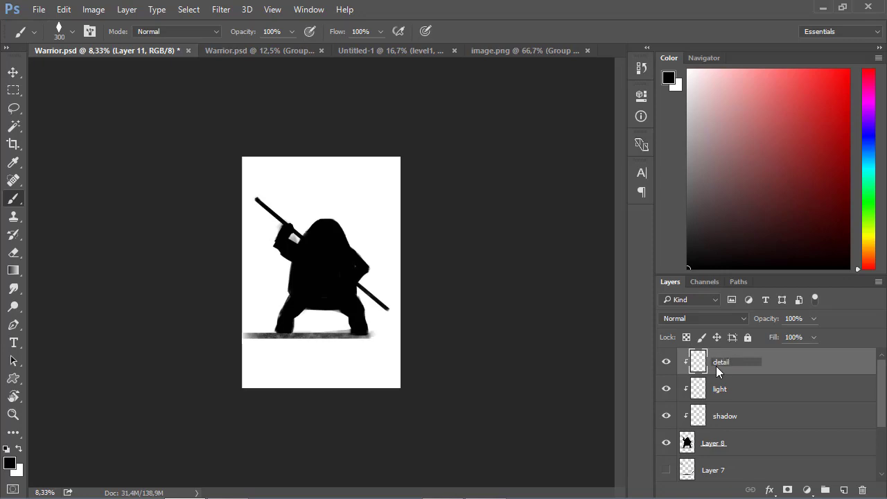
{"action": "key", "text": "Return"}
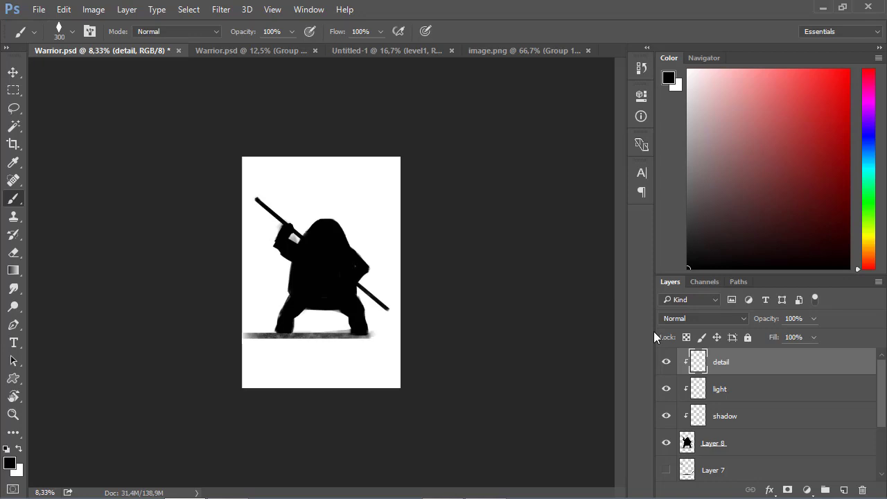
{"action": "left_click", "coordinate": [715, 447]}
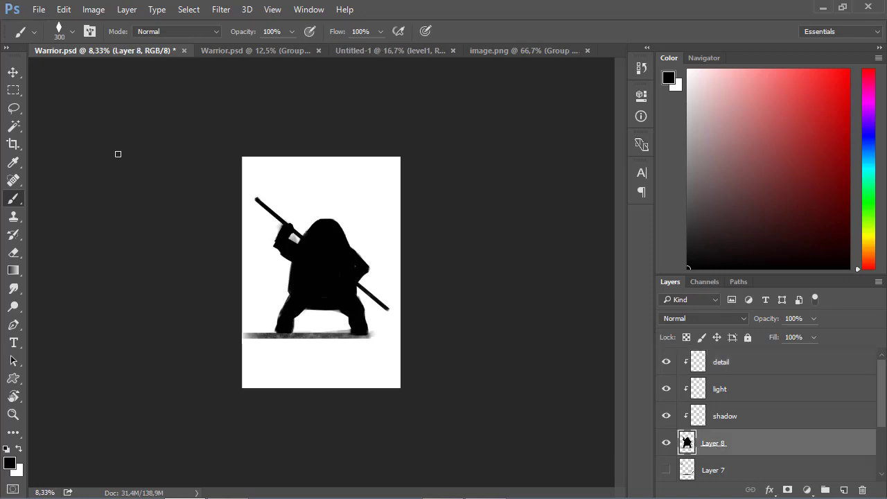
- Raise Layer 8's Hue/Saturation Lightness to about +23 so the warrior turns dark grey
{"action": "left_click", "coordinate": [88, 13]}
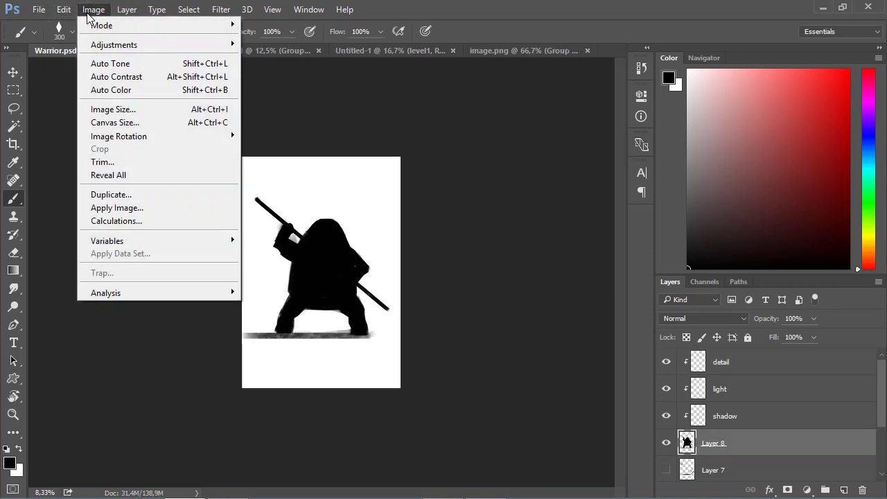
{"action": "left_click", "coordinate": [63, 81]}
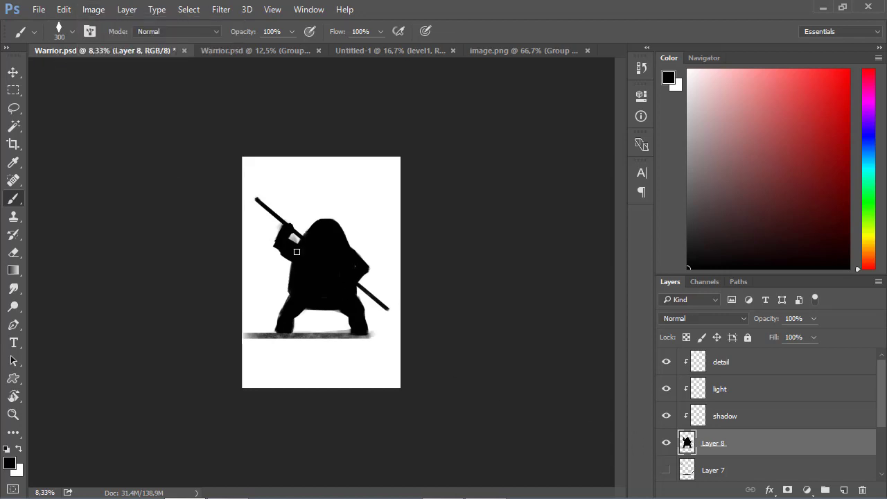
{"action": "left_click", "coordinate": [93, 10]}
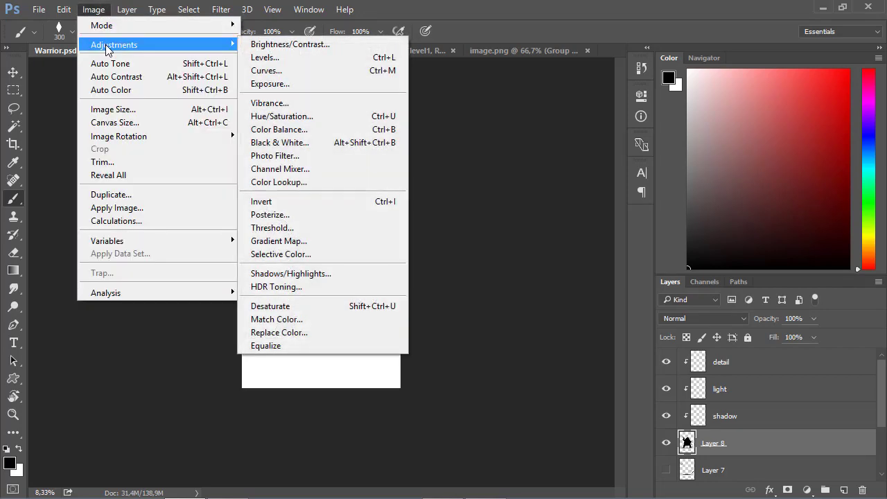
{"action": "left_click", "coordinate": [277, 121]}
{"action": "mouse_move", "coordinate": [386, 85]}
{"action": "left_mouse_down"}
{"action": "mouse_move", "coordinate": [529, 228]}
{"action": "mouse_move", "coordinate": [556, 193]}
{"action": "left_mouse_up"}
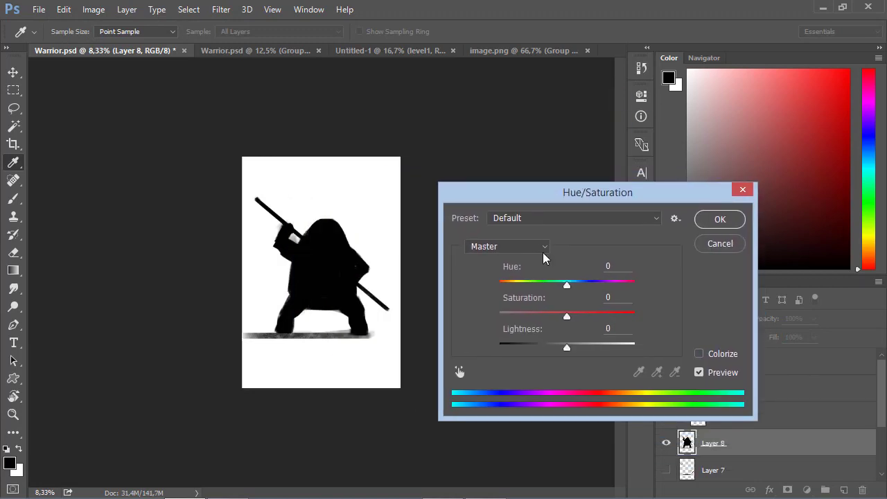
{"action": "left_click_drag", "start_coordinate": [566, 348], "coordinate": [581, 349]}
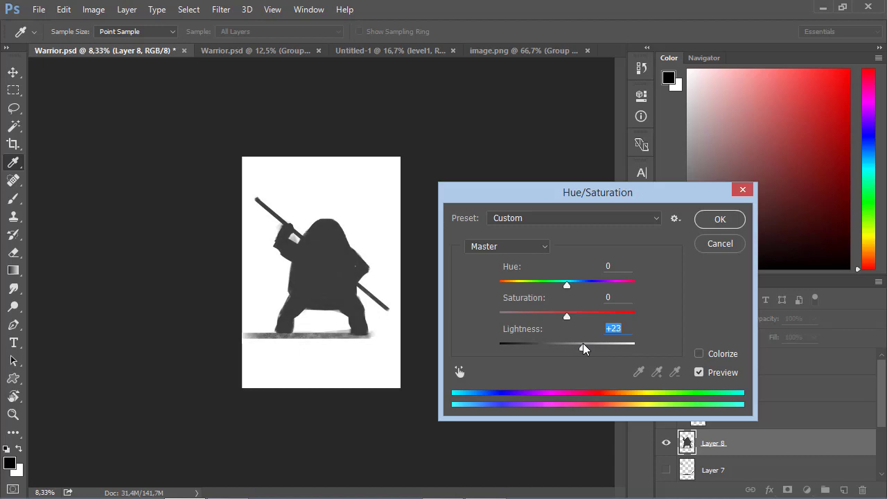
{"action": "left_click", "coordinate": [718, 217]}
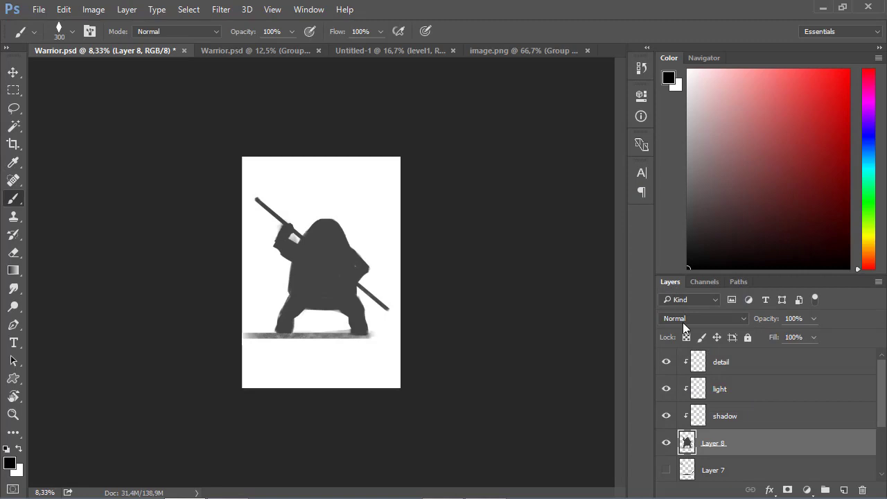
- On the shadow layer, paint black shading on the hood's upper right and the raised arm
{"action": "left_click", "coordinate": [724, 417]}
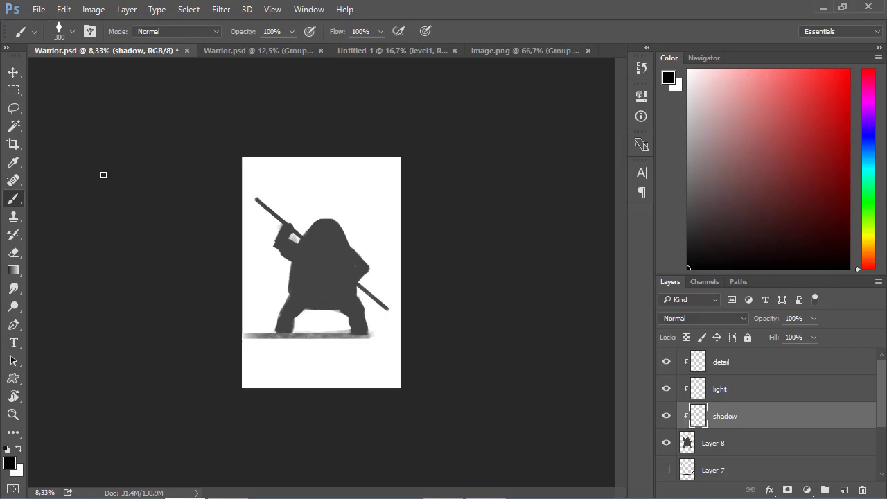
{"action": "key", "text": "ctrl+plus"}
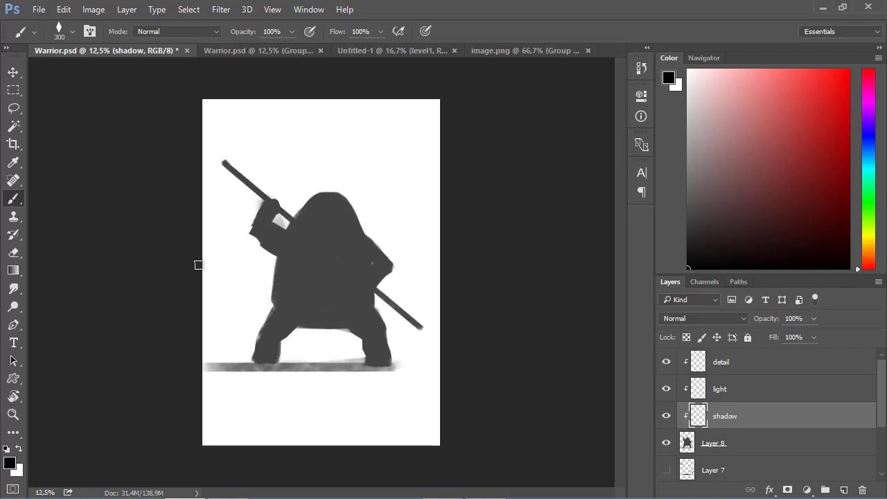
{"action": "key", "text": "ctrl+plus"}
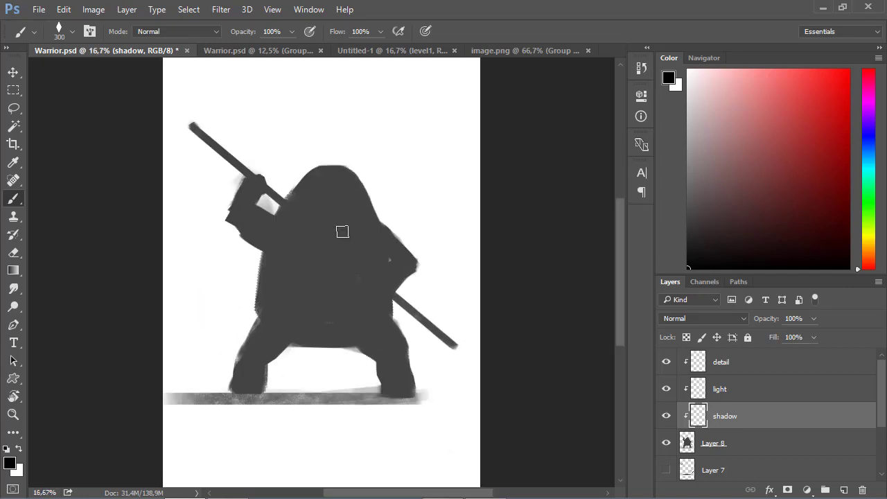
{"action": "key", "text": "bracketright"}
{"action": "key", "text": "bracketright"}
{"action": "key", "text": "bracketright"}
{"action": "left_click_drag", "start_coordinate": [374, 214], "coordinate": [349, 143]}
{"action": "mouse_move", "coordinate": [366, 208]}
{"action": "left_mouse_down"}
{"action": "mouse_move", "coordinate": [359, 183]}
{"action": "mouse_move", "coordinate": [370, 222]}
{"action": "mouse_move", "coordinate": [409, 243]}
{"action": "mouse_move", "coordinate": [414, 276]}
{"action": "mouse_move", "coordinate": [377, 296]}
{"action": "mouse_move", "coordinate": [423, 317]}
{"action": "left_mouse_up"}
{"action": "key", "text": "bracketleft"}
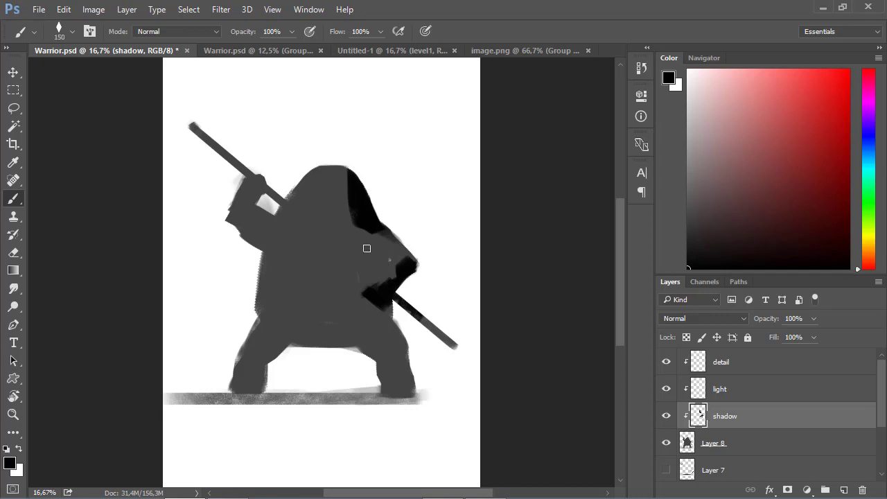
{"action": "mouse_move", "coordinate": [256, 248]}
{"action": "left_mouse_down"}
{"action": "mouse_move", "coordinate": [261, 234]}
{"action": "mouse_move", "coordinate": [282, 297]}
{"action": "mouse_move", "coordinate": [248, 264]}
{"action": "mouse_move", "coordinate": [251, 241]}
{"action": "mouse_move", "coordinate": [229, 219]}
{"action": "mouse_move", "coordinate": [257, 204]}
{"action": "mouse_move", "coordinate": [266, 214]}
{"action": "mouse_move", "coordinate": [252, 182]}
{"action": "mouse_move", "coordinate": [251, 192]}
{"action": "mouse_move", "coordinate": [267, 181]}
{"action": "left_mouse_up"}
- Draw two straight parallel dark lines along the diagonal staff across the body
{"action": "key", "text": "bracketright"}
{"action": "key", "text": "bracketright"}
{"action": "key", "text": "bracketright"}
{"action": "key", "text": "bracketleft"}
{"action": "key", "text": "bracketleft"}
{"action": "key", "text": "bracketleft"}
{"action": "key", "text": "bracketleft"}
{"action": "key", "text": "bracketleft"}
{"action": "key", "text": "bracketleft"}
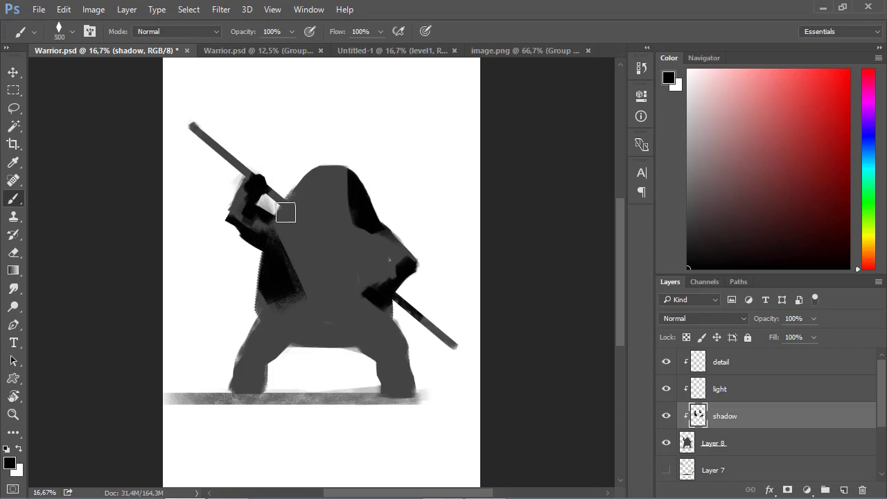
{"action": "key", "text": "bracketleft"}
{"action": "key", "text": "bracketleft"}
{"action": "left_click", "coordinate": [197, 120], "text": "shift"}
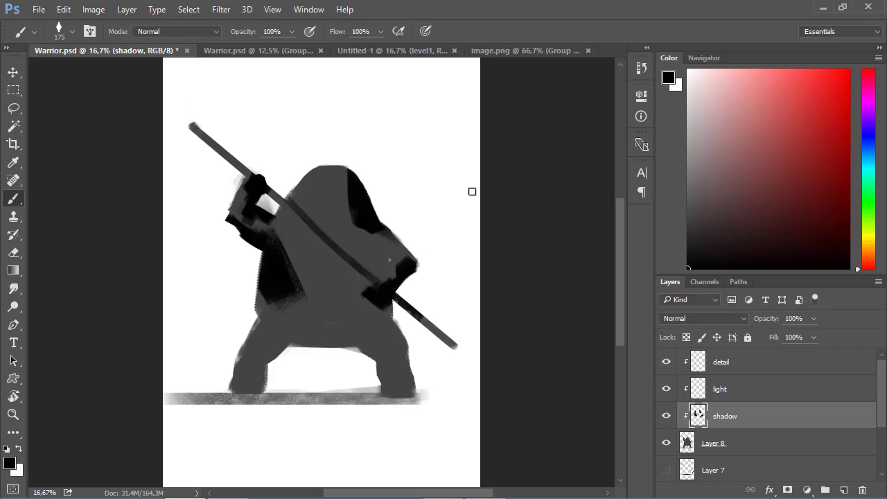
{"action": "key", "text": "ctrl+z"}
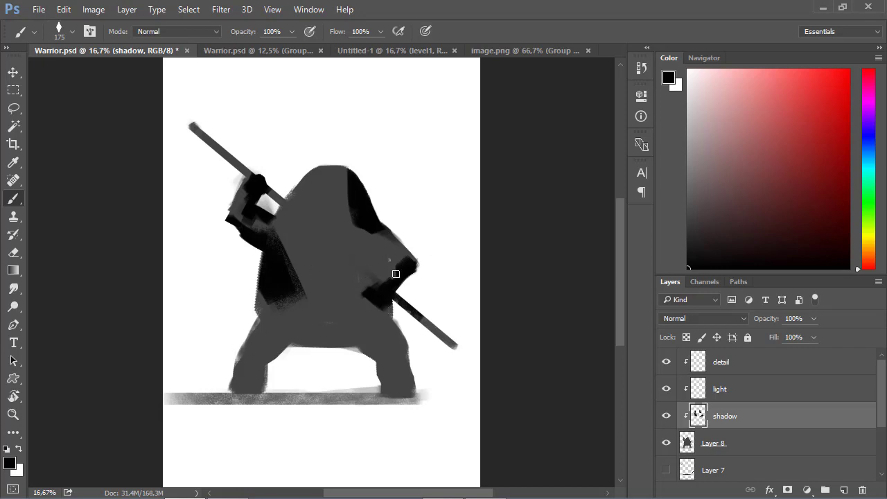
{"action": "key", "text": "ctrl+z"}
{"action": "key", "text": "ctrl+z"}
{"action": "key", "text": "ctrl+z"}
{"action": "key", "text": "ctrl+z"}
{"action": "left_click", "coordinate": [384, 294]}
{"action": "left_click", "coordinate": [236, 160], "text": "shift"}
{"action": "key", "text": "ctrl+z"}
{"action": "left_click", "coordinate": [377, 297]}
{"action": "left_click", "coordinate": [199, 123], "text": "shift"}
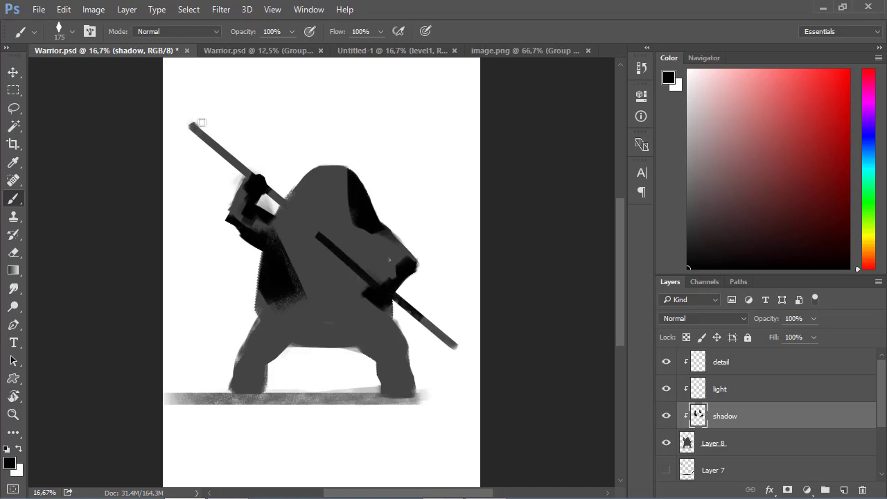
{"action": "left_click", "coordinate": [252, 225]}
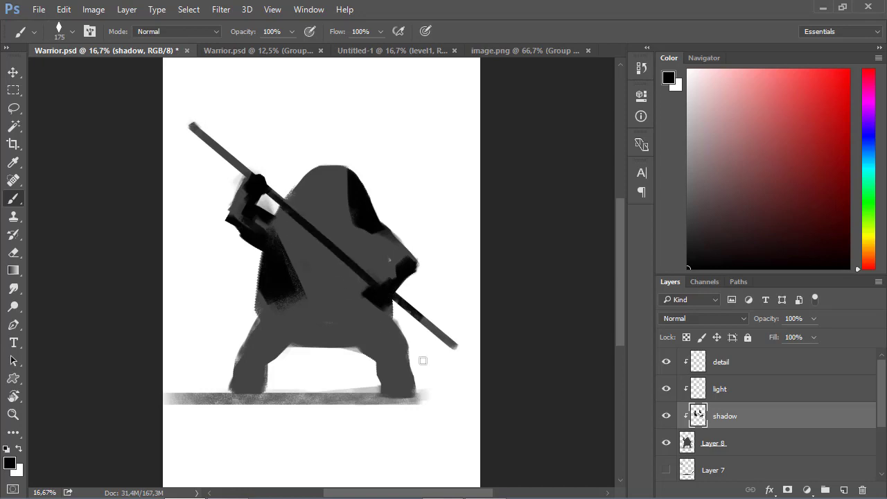
{"action": "left_click", "coordinate": [406, 343], "text": "shift"}
- Shade the right leg, the right side of the hood and shoulder, and under the left arm
{"action": "key", "text": "bracketright"}
{"action": "key", "text": "bracketright"}
{"action": "key", "text": "bracketright"}
{"action": "key", "text": "bracketright"}
{"action": "key", "text": "bracketright"}
{"action": "mouse_move", "coordinate": [399, 331]}
{"action": "left_mouse_down"}
{"action": "mouse_move", "coordinate": [422, 382]}
{"action": "mouse_move", "coordinate": [411, 347]}
{"action": "mouse_move", "coordinate": [386, 396]}
{"action": "mouse_move", "coordinate": [388, 363]}
{"action": "mouse_move", "coordinate": [326, 359]}
{"action": "mouse_move", "coordinate": [382, 353]}
{"action": "mouse_move", "coordinate": [309, 360]}
{"action": "mouse_move", "coordinate": [282, 350]}
{"action": "mouse_move", "coordinate": [268, 377]}
{"action": "mouse_move", "coordinate": [259, 370]}
{"action": "mouse_move", "coordinate": [242, 390]}
{"action": "mouse_move", "coordinate": [268, 340]}
{"action": "mouse_move", "coordinate": [340, 343]}
{"action": "left_mouse_up"}
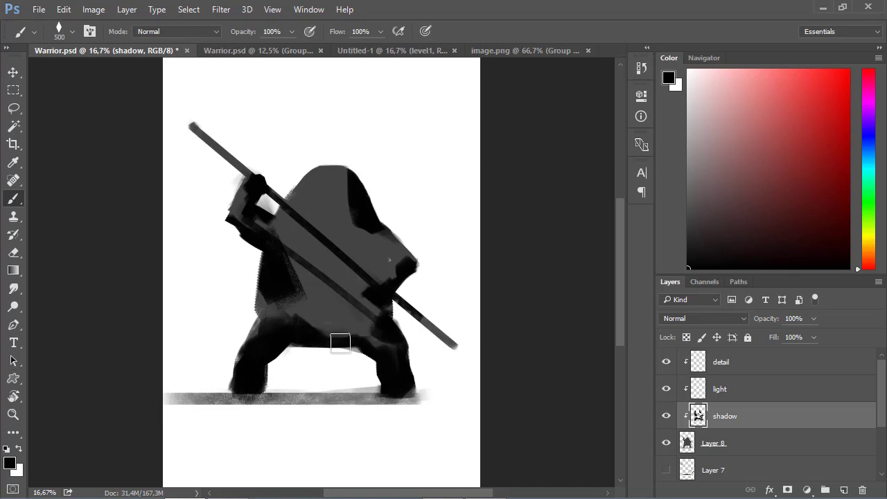
{"action": "mouse_move", "coordinate": [367, 243]}
{"action": "left_mouse_down"}
{"action": "mouse_move", "coordinate": [406, 257]}
{"action": "mouse_move", "coordinate": [353, 234]}
{"action": "mouse_move", "coordinate": [381, 224]}
{"action": "mouse_move", "coordinate": [372, 238]}
{"action": "mouse_move", "coordinate": [349, 198]}
{"action": "mouse_move", "coordinate": [356, 178]}
{"action": "mouse_move", "coordinate": [358, 238]}
{"action": "mouse_move", "coordinate": [365, 222]}
{"action": "mouse_move", "coordinate": [386, 238]}
{"action": "mouse_move", "coordinate": [378, 239]}
{"action": "mouse_move", "coordinate": [371, 185]}
{"action": "mouse_move", "coordinate": [341, 201]}
{"action": "left_mouse_up"}
{"action": "left_click_drag", "start_coordinate": [271, 255], "coordinate": [239, 223]}
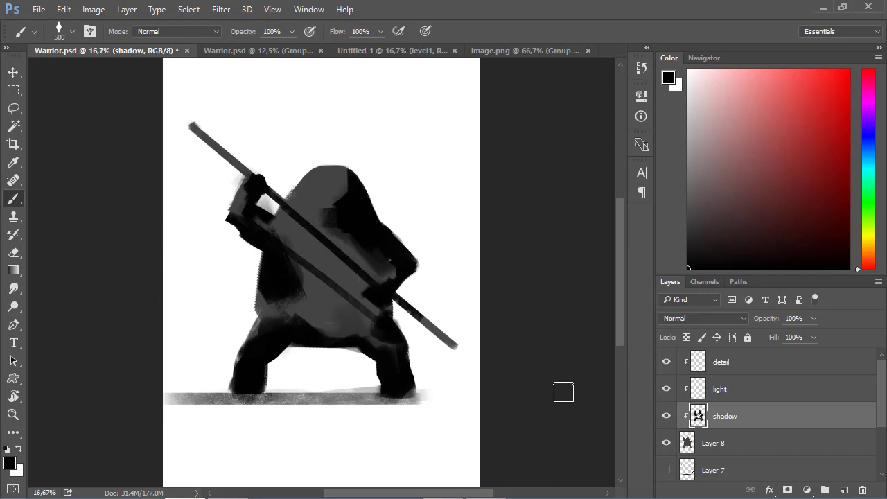
- On the light layer, brighten the top of the head with light grey
{"action": "left_click", "coordinate": [721, 392]}
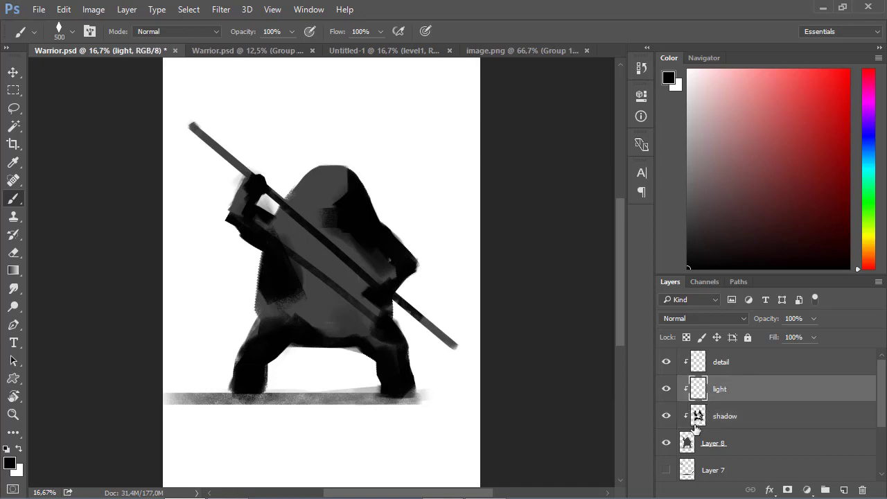
{"action": "left_click", "coordinate": [705, 154]}
{"action": "left_click", "coordinate": [684, 125]}
{"action": "left_click_drag", "start_coordinate": [681, 126], "coordinate": [683, 159]}
{"action": "left_click_drag", "start_coordinate": [317, 184], "coordinate": [309, 181]}
{"action": "left_click_drag", "start_coordinate": [684, 126], "coordinate": [682, 133]}
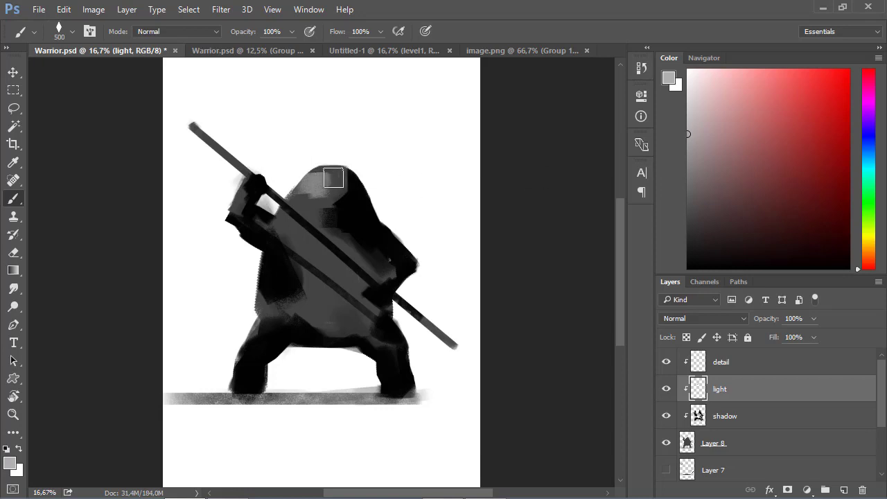
{"action": "left_click_drag", "start_coordinate": [325, 183], "coordinate": [305, 185]}
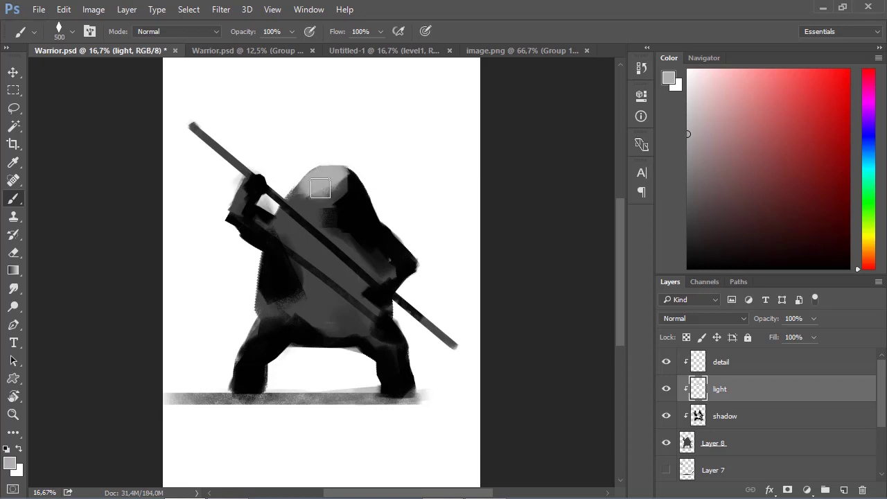
{"action": "left_click_drag", "start_coordinate": [323, 152], "coordinate": [313, 182]}
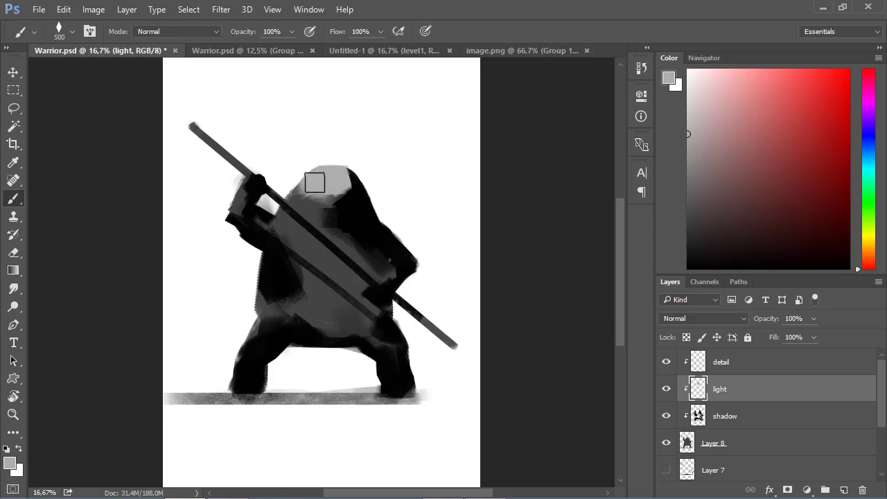
- Paint light grey highlights on the upper staff, raised hand and right hand with a 200 px brush
{"action": "key", "text": "bracketleft"}
{"action": "key", "text": "bracketleft"}
{"action": "key", "text": "bracketleft"}
{"action": "left_click_drag", "start_coordinate": [238, 174], "coordinate": [218, 148]}
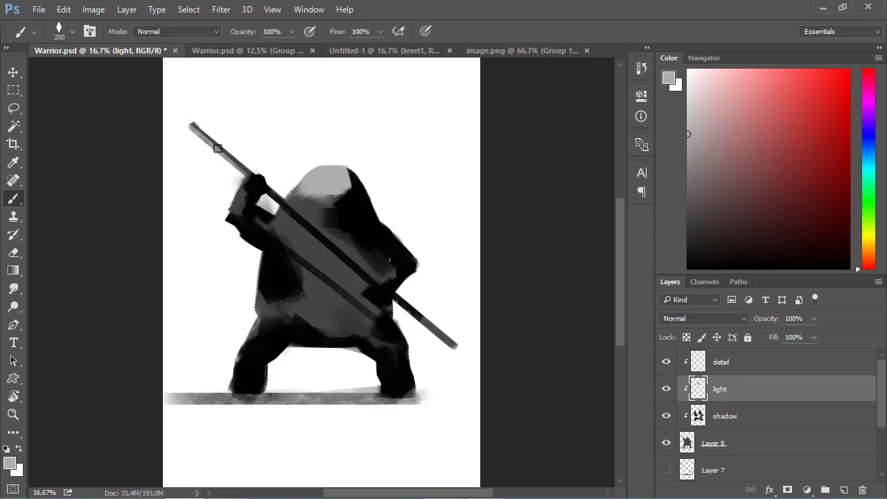
{"action": "mouse_move", "coordinate": [255, 176]}
{"action": "left_mouse_down"}
{"action": "mouse_move", "coordinate": [266, 202]}
{"action": "mouse_move", "coordinate": [222, 212]}
{"action": "left_mouse_up"}
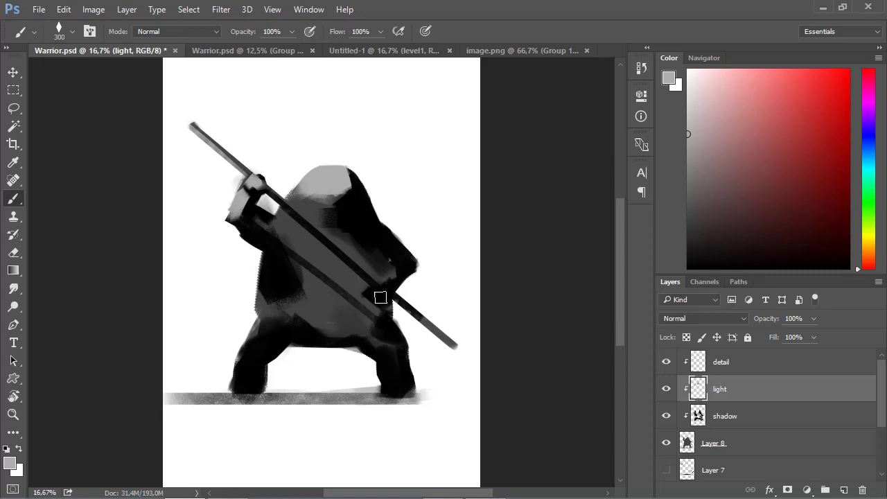
{"action": "left_click_drag", "start_coordinate": [396, 271], "coordinate": [381, 276]}
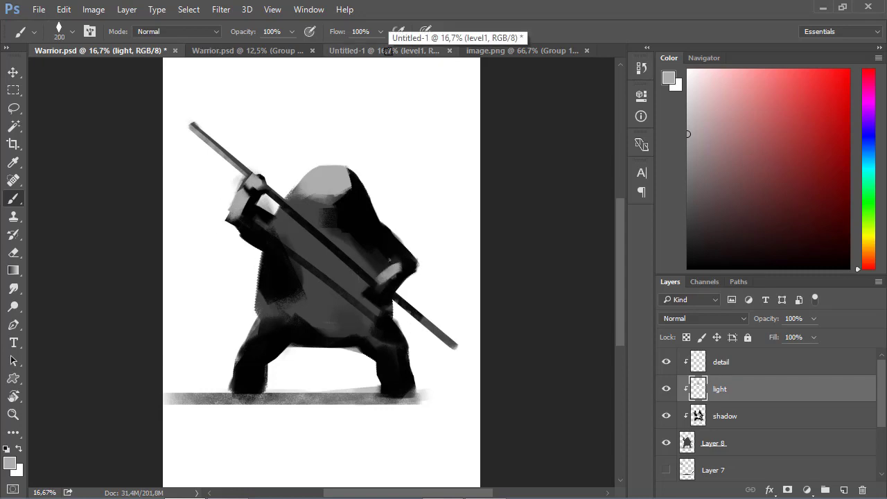
{"action": "key", "text": "ctrl+z"}
{"action": "left_click_drag", "start_coordinate": [398, 265], "coordinate": [385, 280]}
{"action": "left_click", "coordinate": [691, 158]}
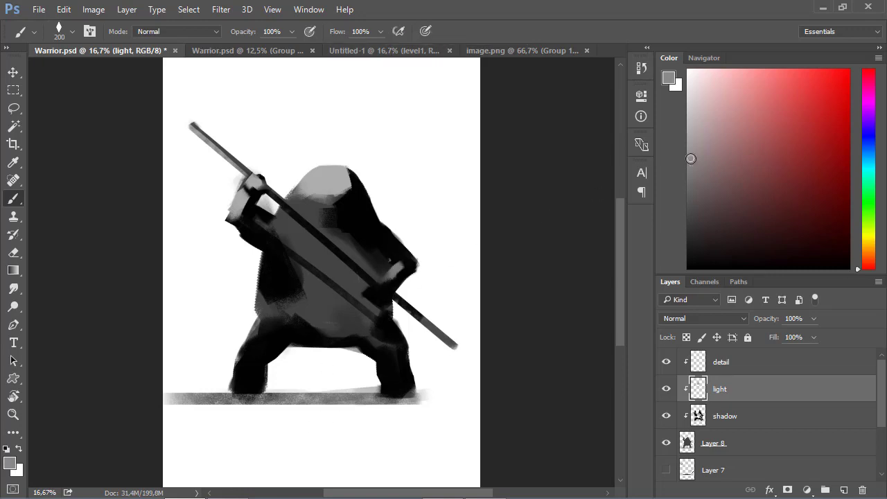
{"action": "left_click", "coordinate": [688, 167]}
{"action": "mouse_move", "coordinate": [389, 269]}
{"action": "left_mouse_down"}
{"action": "mouse_move", "coordinate": [374, 293]}
{"action": "mouse_move", "coordinate": [390, 314]}
{"action": "left_mouse_up"}
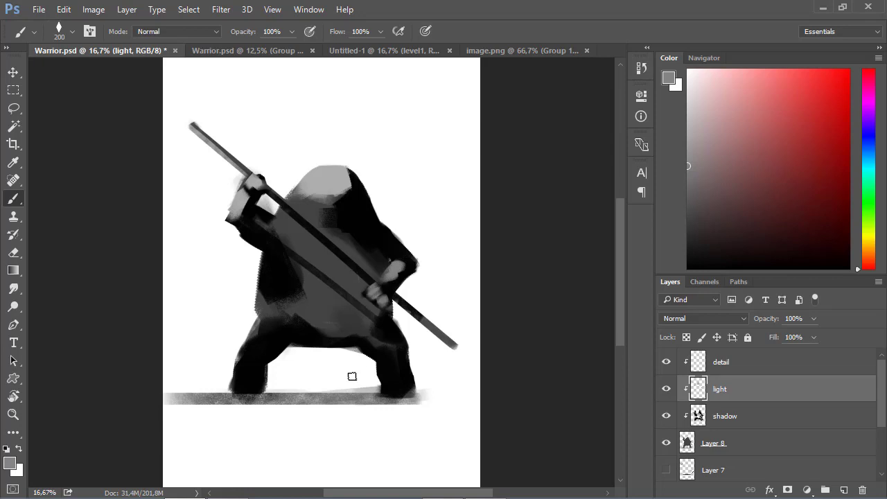
- Highlight the right leg, left leg down to the foot, the belly and torso in grey
{"action": "left_click_drag", "start_coordinate": [689, 200], "coordinate": [671, 199]}
{"action": "key", "text": "bracketright"}
{"action": "key", "text": "bracketright"}
{"action": "key", "text": "bracketright"}
{"action": "mouse_move", "coordinate": [392, 377]}
{"action": "left_mouse_down"}
{"action": "mouse_move", "coordinate": [392, 409]}
{"action": "mouse_move", "coordinate": [382, 344]}
{"action": "mouse_move", "coordinate": [364, 331]}
{"action": "mouse_move", "coordinate": [389, 347]}
{"action": "left_mouse_up"}
{"action": "key", "text": "bracketleft"}
{"action": "key", "text": "bracketright"}
{"action": "key", "text": "bracketright"}
{"action": "key", "text": "bracketright"}
{"action": "key", "text": "bracketleft"}
{"action": "mouse_move", "coordinate": [267, 346]}
{"action": "left_mouse_down"}
{"action": "mouse_move", "coordinate": [249, 368]}
{"action": "mouse_move", "coordinate": [249, 409]}
{"action": "left_mouse_up"}
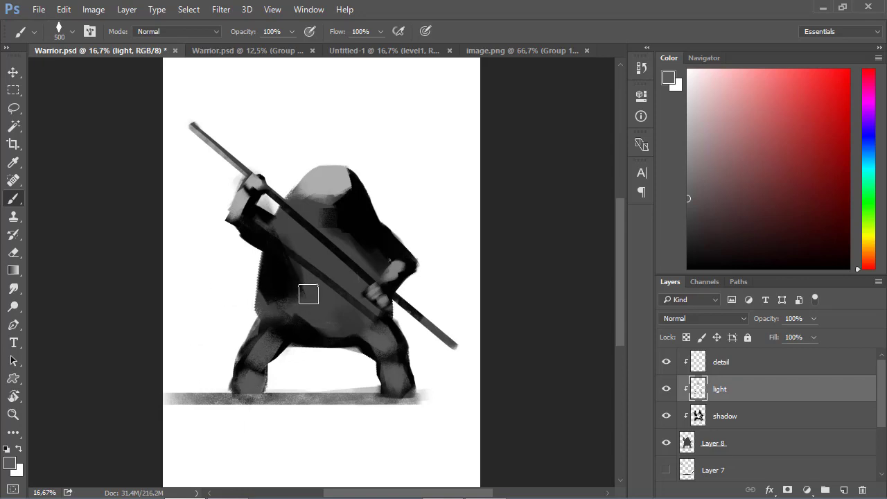
{"action": "mouse_move", "coordinate": [307, 285]}
{"action": "left_mouse_down"}
{"action": "mouse_move", "coordinate": [321, 311]}
{"action": "mouse_move", "coordinate": [319, 257]}
{"action": "left_mouse_up"}
{"action": "left_click_drag", "start_coordinate": [297, 208], "coordinate": [313, 228]}
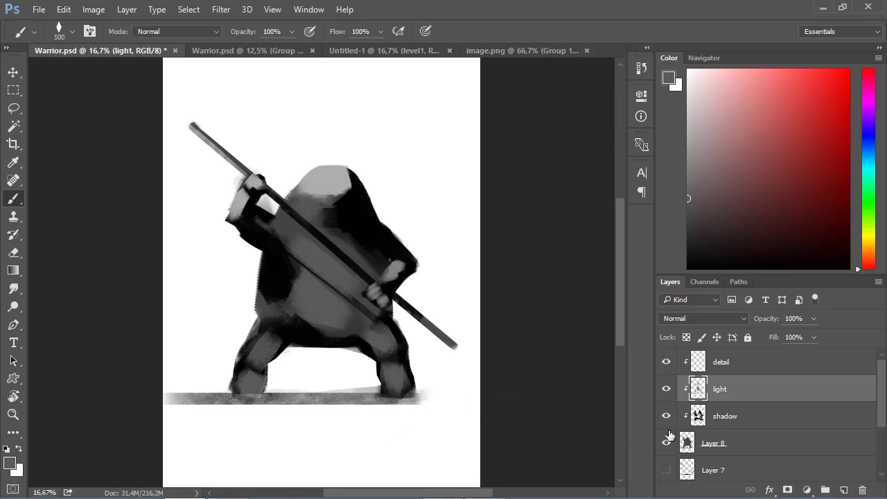
{"action": "left_click", "coordinate": [719, 366]}
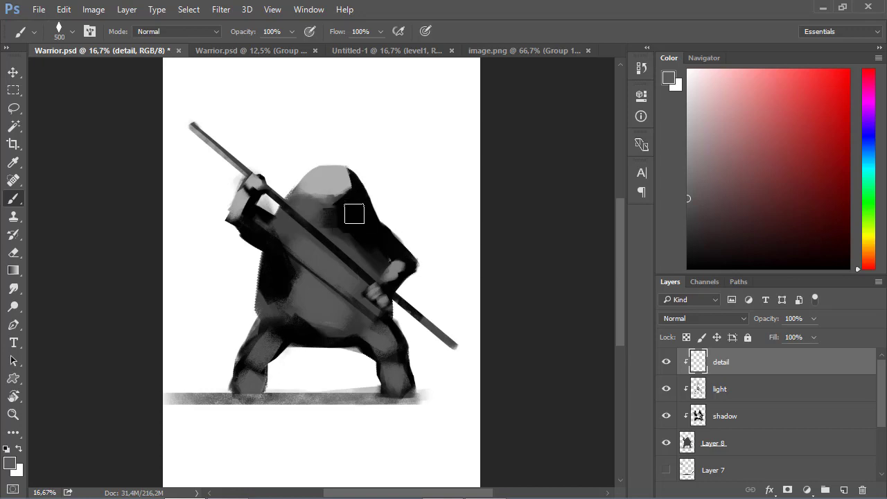
- With a 250 px brush, darken the top of the head and dab a black eye
{"action": "key", "text": "i"}
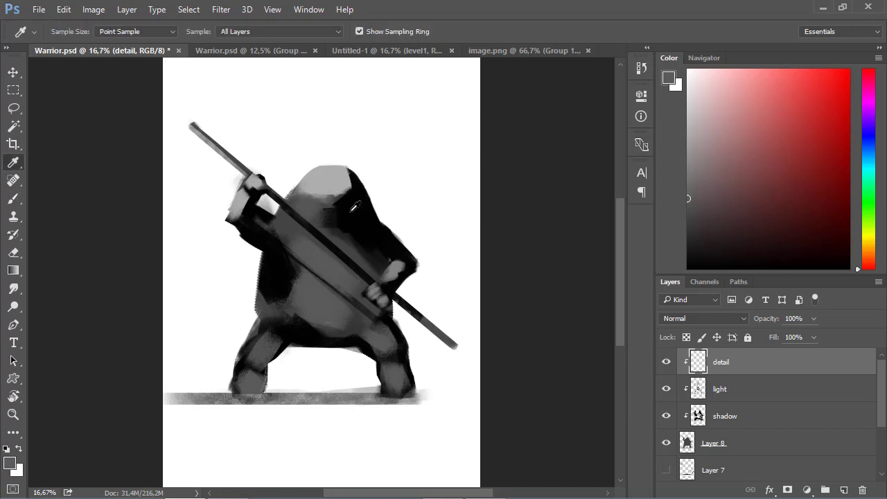
{"action": "left_click", "coordinate": [324, 203]}
{"action": "key", "text": "b"}
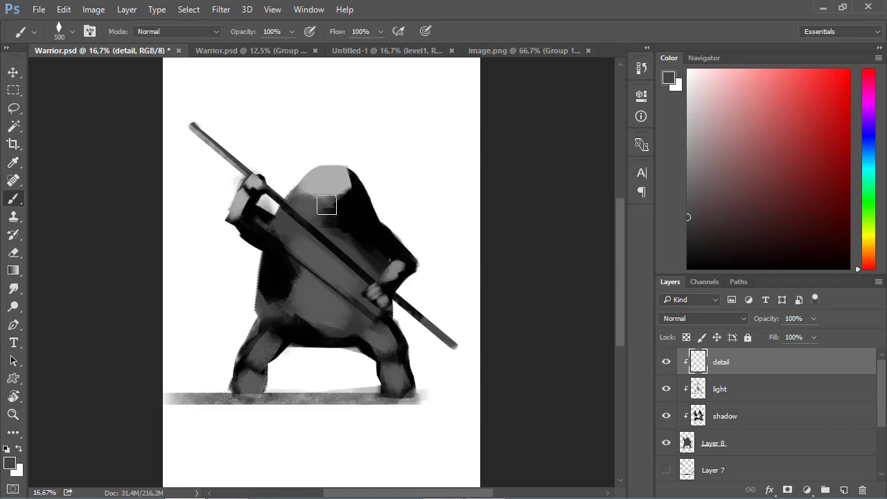
{"action": "key", "text": "bracketleft"}
{"action": "key", "text": "bracketleft"}
{"action": "key", "text": "bracketleft"}
{"action": "left_click_drag", "start_coordinate": [334, 203], "coordinate": [353, 198]}
{"action": "left_click", "coordinate": [352, 191], "text": "alt"}
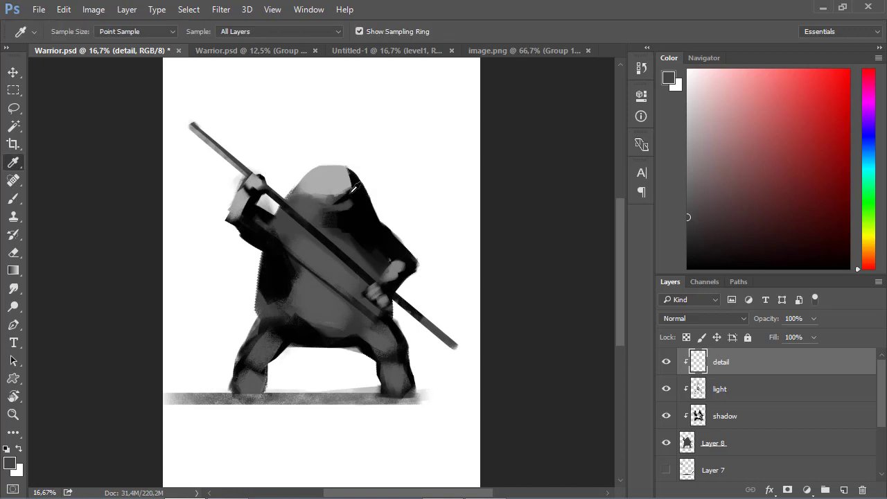
{"action": "left_click", "coordinate": [326, 199]}
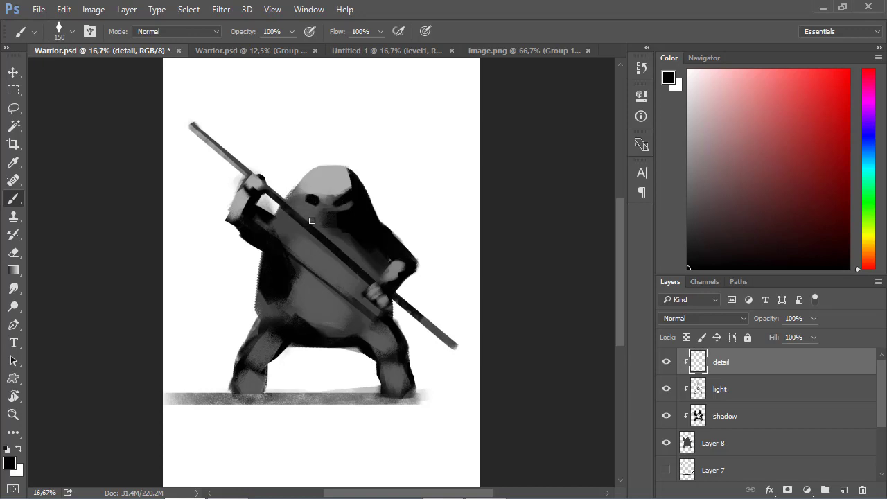
- Shape the eye slits with light grey over the tops and black beneath
{"action": "left_click", "coordinate": [330, 212], "text": "alt"}
{"action": "key", "text": "alt"}
{"action": "left_click", "coordinate": [319, 185], "text": "alt"}
{"action": "left_click_drag", "start_coordinate": [318, 187], "coordinate": [337, 199]}
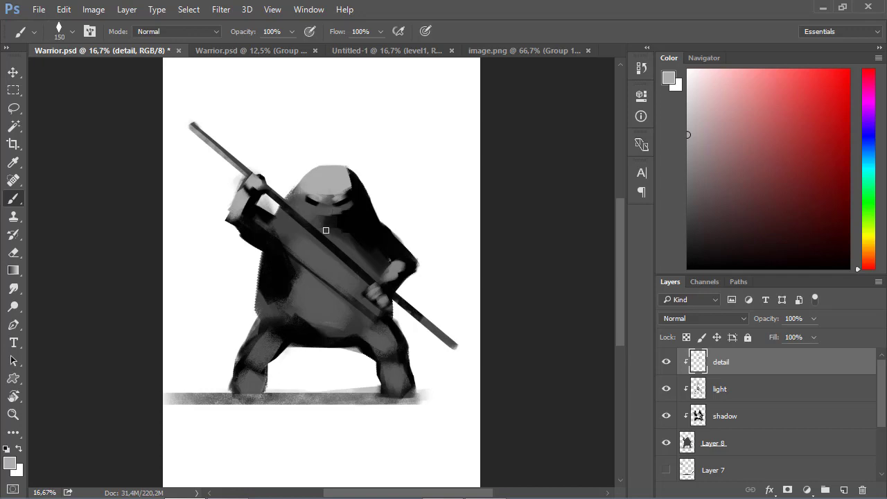
{"action": "left_click", "coordinate": [339, 205], "text": "alt"}
{"action": "left_click_drag", "start_coordinate": [309, 201], "coordinate": [335, 206]}
- Paint a glowing white spot on the eye with an 80 px soft round brush
{"action": "key", "text": "i"}
{"action": "left_click", "coordinate": [334, 177]}
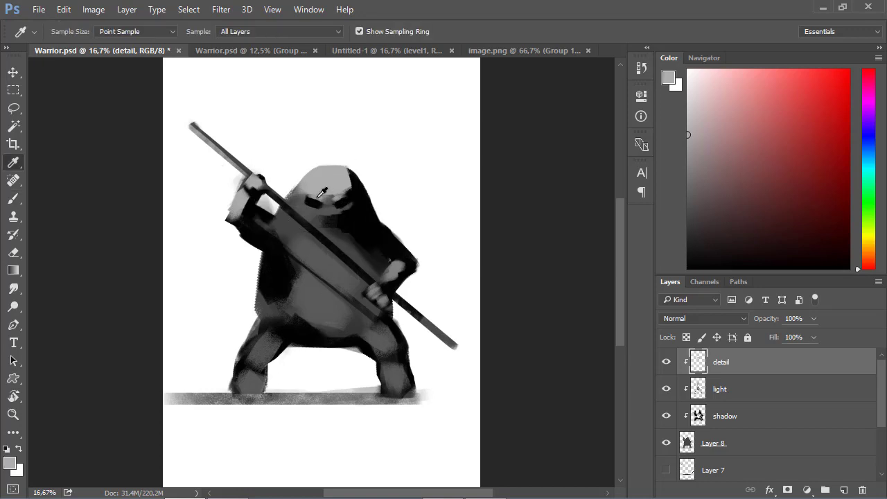
{"action": "left_click", "coordinate": [711, 92]}
{"action": "left_click_drag", "start_coordinate": [711, 92], "coordinate": [688, 75]}
{"action": "key", "text": "b"}
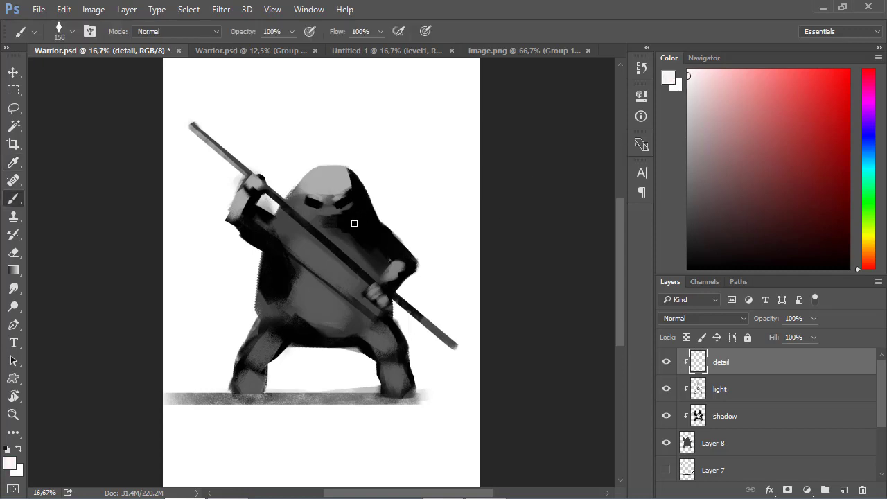
{"action": "right_click", "coordinate": [352, 234]}
{"action": "left_click", "coordinate": [465, 276]}
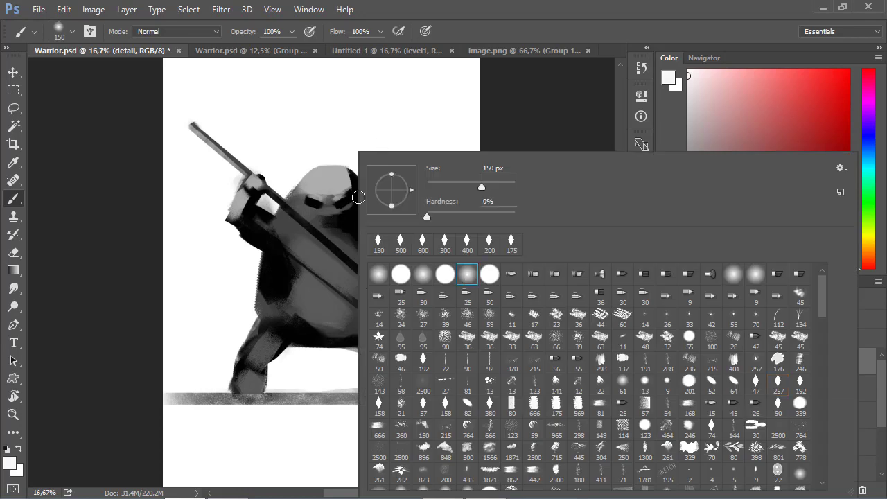
{"action": "left_click_drag", "start_coordinate": [473, 185], "coordinate": [470, 189]}
{"action": "left_click", "coordinate": [154, 190]}
{"action": "key", "text": "bracketleft"}
{"action": "key", "text": "bracketleft"}
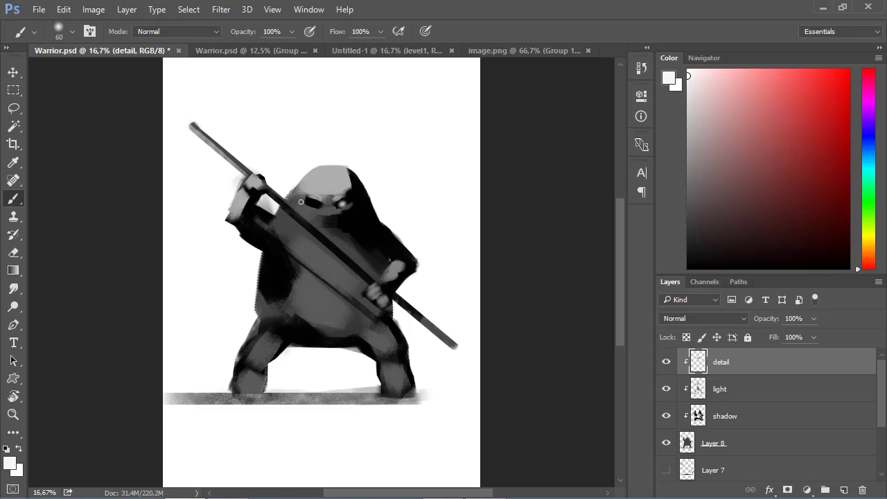
{"action": "left_click", "coordinate": [315, 204]}
- Darken both inner legs and both feet at the ground line with a 90 px brush
{"action": "right_click", "coordinate": [345, 249]}
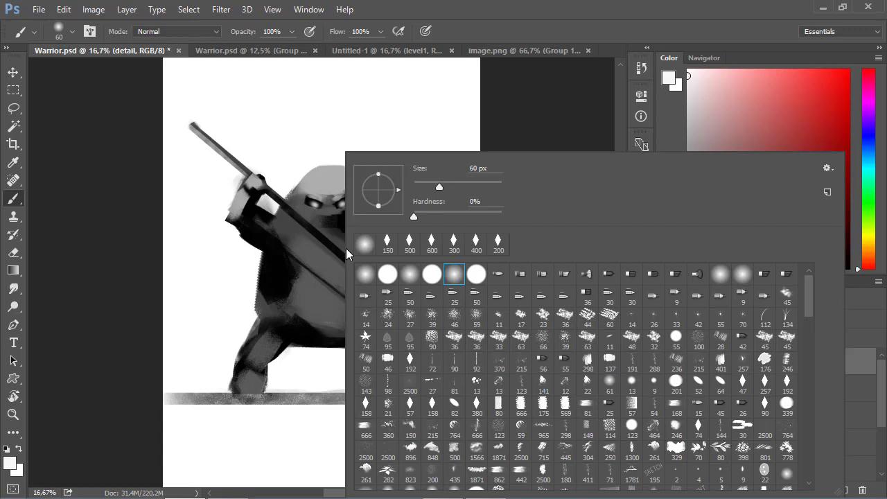
{"action": "left_click", "coordinate": [478, 244]}
{"action": "key", "text": "Return"}
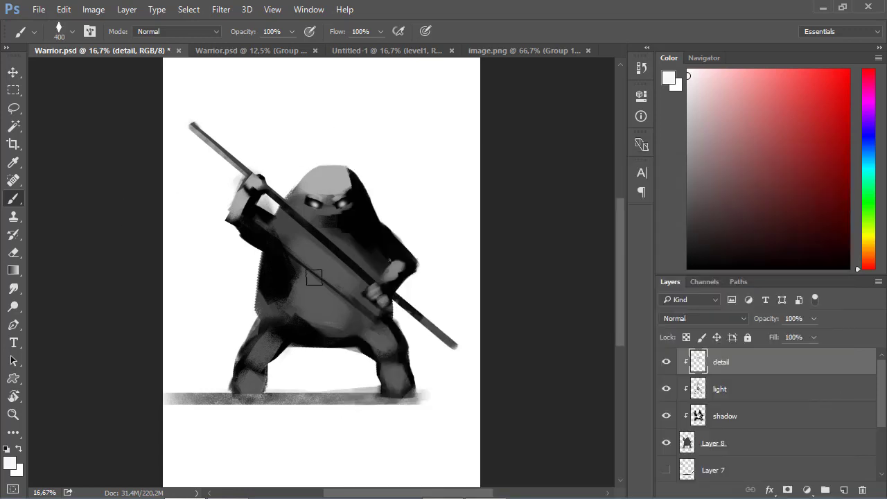
{"action": "key", "text": "bracketleft"}
{"action": "key", "text": "bracketleft"}
{"action": "key", "text": "bracketleft"}
{"action": "key", "text": "bracketleft"}
{"action": "key", "text": "bracketleft"}
{"action": "left_click_drag", "start_coordinate": [697, 151], "coordinate": [688, 168]}
{"action": "left_click", "coordinate": [247, 362], "text": "alt"}
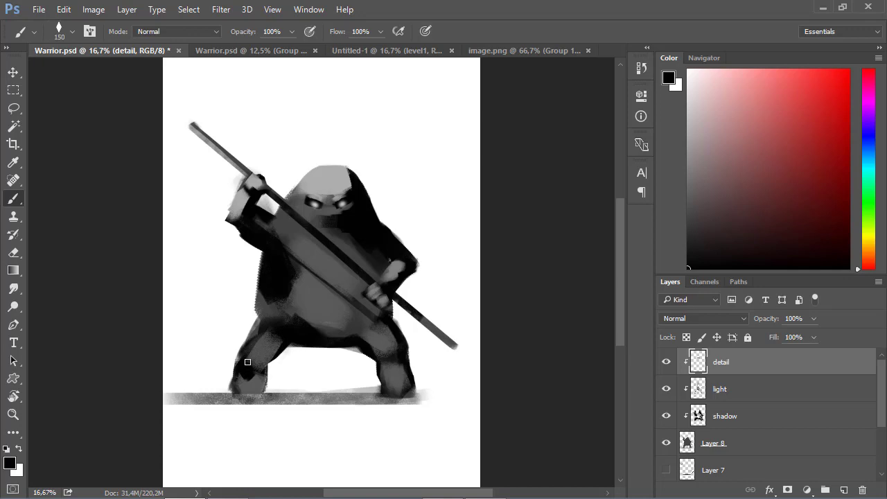
{"action": "key", "text": "bracketleft"}
{"action": "key", "text": "bracketleft"}
{"action": "key", "text": "bracketleft"}
{"action": "mouse_move", "coordinate": [280, 340]}
{"action": "left_mouse_down"}
{"action": "mouse_move", "coordinate": [260, 362]}
{"action": "mouse_move", "coordinate": [276, 336]}
{"action": "left_mouse_up"}
{"action": "mouse_move", "coordinate": [367, 343]}
{"action": "left_mouse_down"}
{"action": "mouse_move", "coordinate": [387, 364]}
{"action": "mouse_move", "coordinate": [360, 345]}
{"action": "left_mouse_up"}
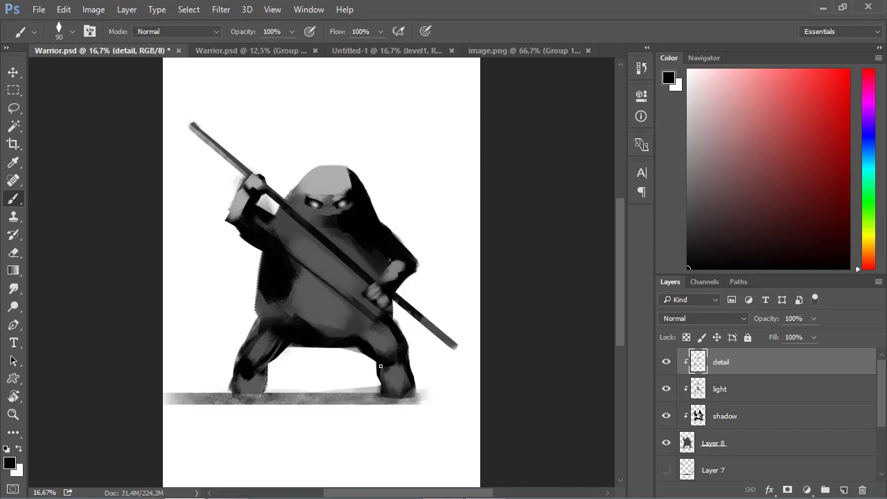
{"action": "left_click_drag", "start_coordinate": [410, 393], "coordinate": [393, 393]}
{"action": "mouse_move", "coordinate": [231, 390]}
{"action": "left_mouse_down"}
{"action": "mouse_move", "coordinate": [260, 395]}
{"action": "mouse_move", "coordinate": [234, 391]}
{"action": "left_mouse_up"}
- Darken the left arm's outer edge in black, then zoom out via the Navigator
{"action": "left_click", "coordinate": [306, 310], "text": "alt"}
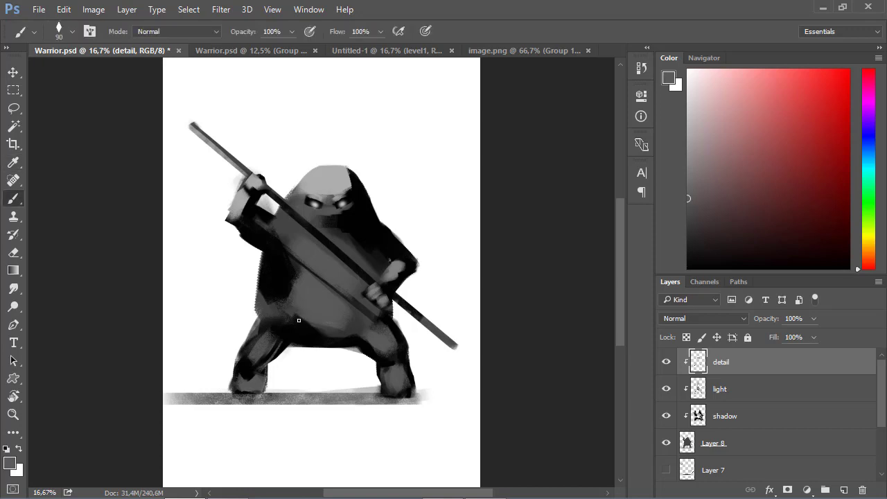
{"action": "key", "text": "bracketright"}
{"action": "key", "text": "bracketright"}
{"action": "key", "text": "bracketright"}
{"action": "key", "text": "bracketleft"}
{"action": "key", "text": "bracketleft"}
{"action": "key", "text": "bracketleft"}
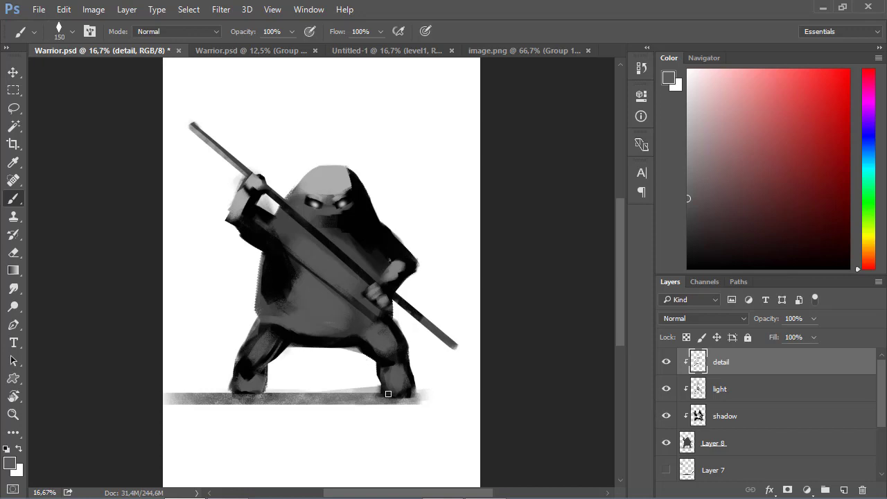
{"action": "key", "text": "i"}
{"action": "left_click", "coordinate": [365, 338]}
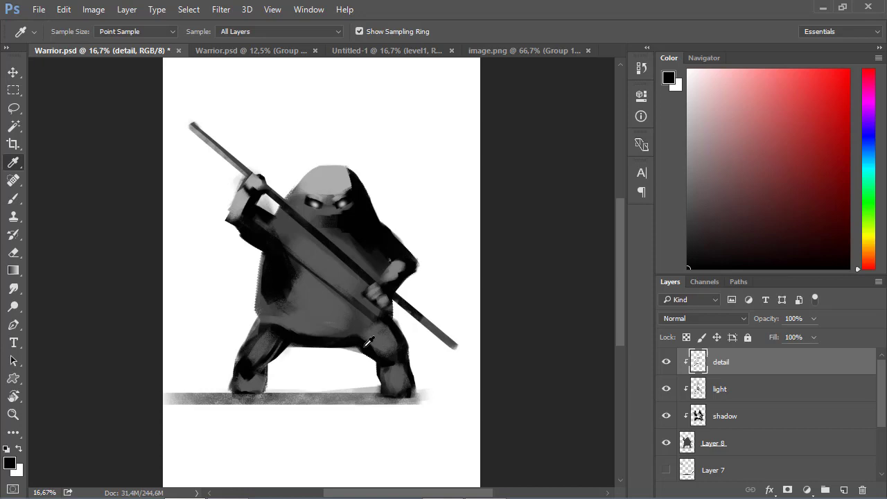
{"action": "key", "text": "b"}
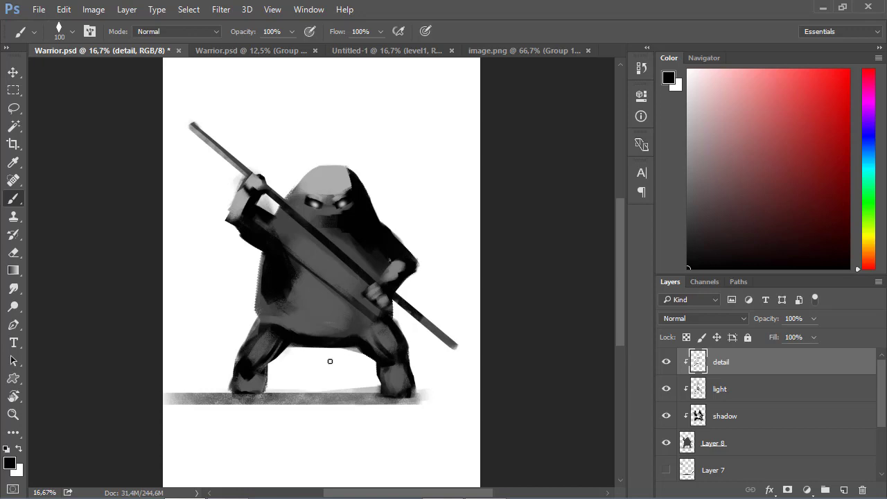
{"action": "left_click_drag", "start_coordinate": [232, 218], "coordinate": [256, 204]}
{"action": "left_click", "coordinate": [703, 58]}
{"action": "mouse_move", "coordinate": [764, 266]}
{"action": "left_mouse_down"}
{"action": "mouse_move", "coordinate": [752, 267]}
{"action": "mouse_move", "coordinate": [762, 265]}
{"action": "left_mouse_up"}
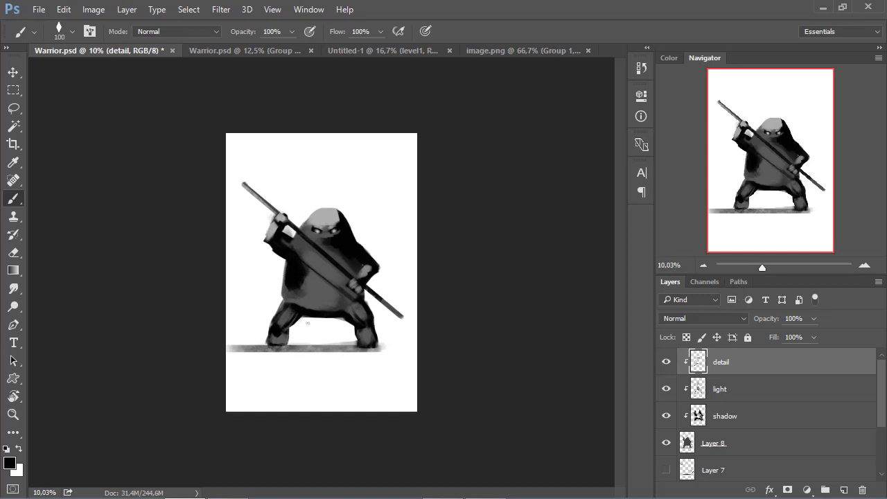
- Select Layer 7 and add a new empty Layer 9
{"action": "left_click", "coordinate": [717, 471]}
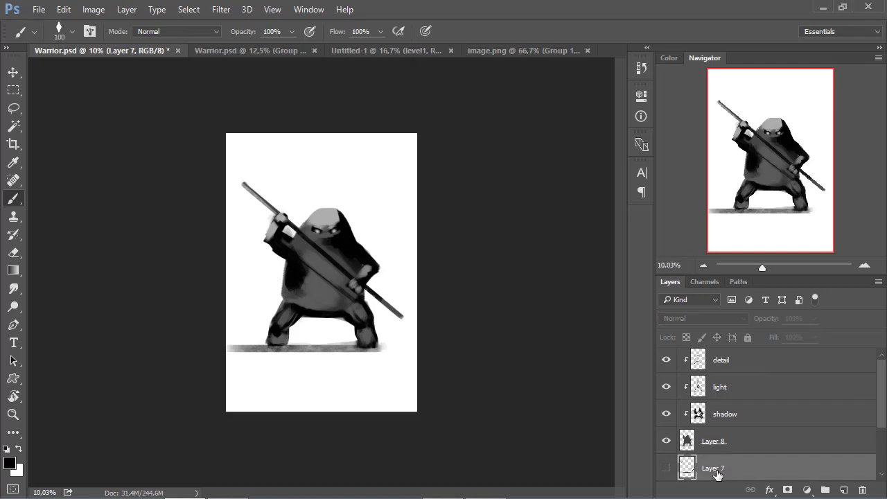
{"action": "left_click", "coordinate": [844, 490]}
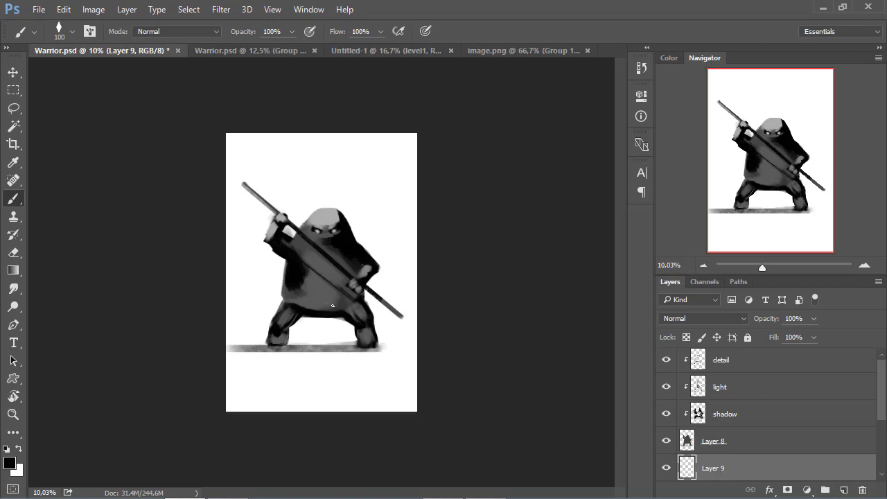
{"action": "left_click", "coordinate": [666, 64]}
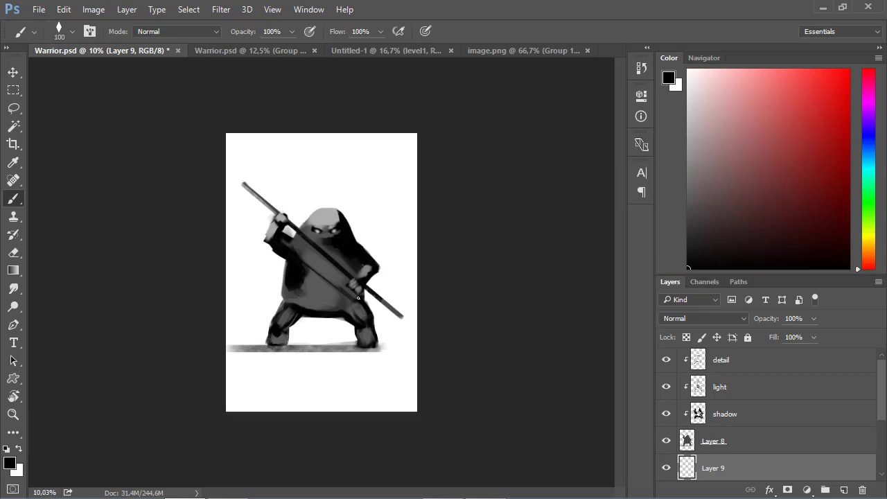
{"action": "key", "text": "alt"}
- Paint fork prongs at both ends of the staff
{"action": "mouse_move", "coordinate": [389, 312]}
{"action": "left_mouse_down"}
{"action": "mouse_move", "coordinate": [413, 326]}
{"action": "mouse_move", "coordinate": [409, 334]}
{"action": "mouse_move", "coordinate": [414, 323]}
{"action": "left_mouse_up"}
{"action": "mouse_move", "coordinate": [261, 190]}
{"action": "left_mouse_down"}
{"action": "mouse_move", "coordinate": [262, 203]}
{"action": "mouse_move", "coordinate": [253, 195]}
{"action": "left_mouse_up"}
{"action": "mouse_move", "coordinate": [254, 185]}
{"action": "left_mouse_down"}
{"action": "mouse_move", "coordinate": [259, 192]}
{"action": "mouse_move", "coordinate": [250, 187]}
{"action": "left_mouse_up"}
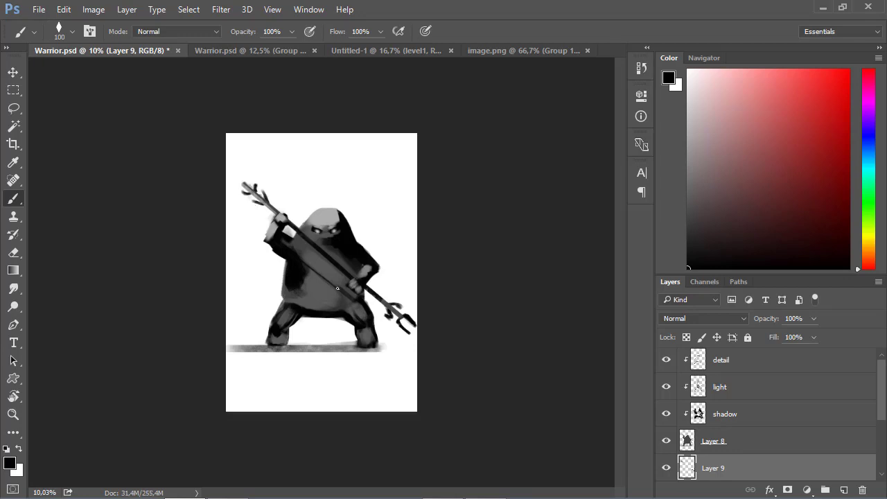
- With a 125 px brush, add dark head spikes, a darker right shoulder, and a curled tail
{"action": "key", "text": "bracketright"}
{"action": "left_click_drag", "start_coordinate": [343, 219], "coordinate": [362, 222]}
{"action": "key", "text": "ctrl+z"}
{"action": "left_click_drag", "start_coordinate": [342, 216], "coordinate": [361, 230]}
{"action": "mouse_move", "coordinate": [301, 207]}
{"action": "left_mouse_down"}
{"action": "mouse_move", "coordinate": [309, 217]}
{"action": "mouse_move", "coordinate": [338, 202]}
{"action": "mouse_move", "coordinate": [315, 204]}
{"action": "left_mouse_up"}
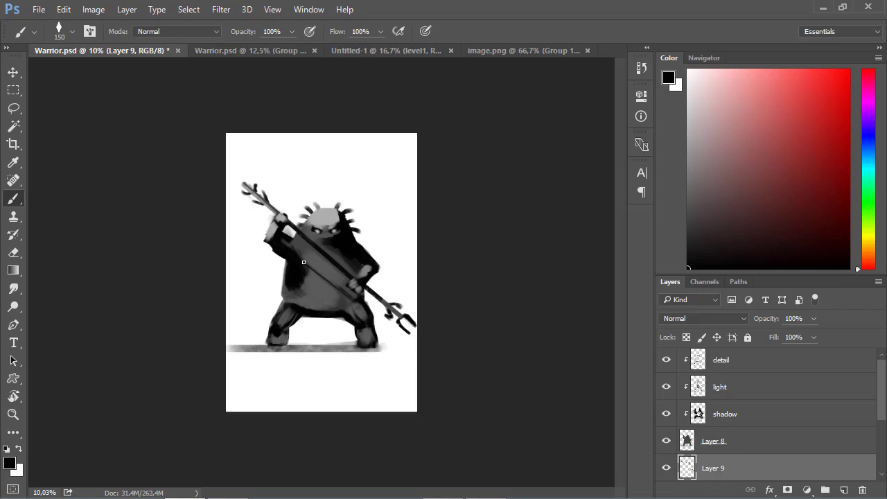
{"action": "left_click_drag", "start_coordinate": [372, 258], "coordinate": [366, 248]}
{"action": "mouse_move", "coordinate": [311, 318]}
{"action": "left_mouse_down"}
{"action": "mouse_move", "coordinate": [341, 336]}
{"action": "mouse_move", "coordinate": [329, 321]}
{"action": "left_mouse_up"}
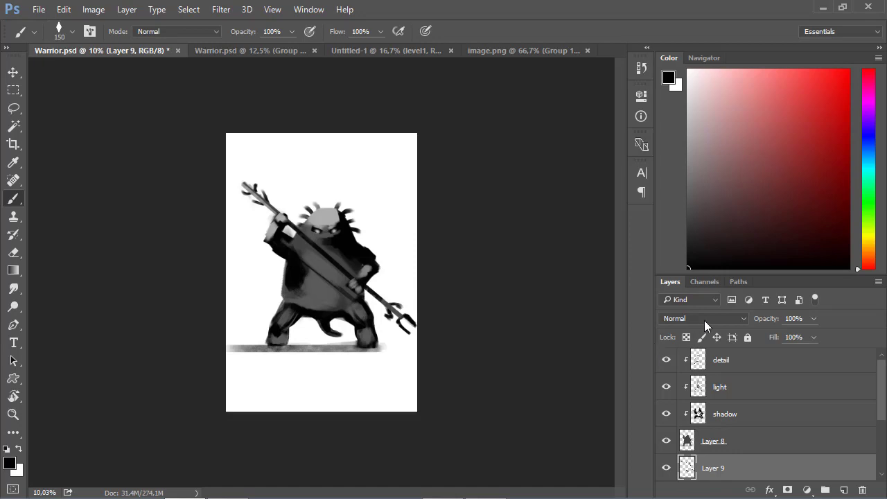
- Lock Layer 9's transparent pixels, set a near-white colour and a 500 px brush
{"action": "left_click", "coordinate": [686, 338]}
{"action": "left_click_drag", "start_coordinate": [706, 108], "coordinate": [688, 82]}
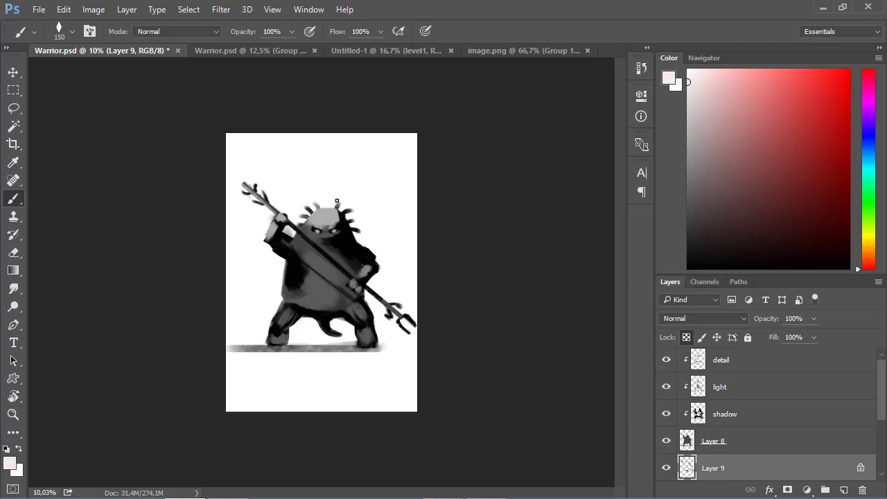
{"action": "key", "text": "bracketright"}
{"action": "key", "text": "bracketright"}
{"action": "key", "text": "bracketright"}
- Select Layer 7 and add the empty Layer 10 above it
{"action": "scroll", "coordinate": [878, 395], "scroll_direction": "up", "scroll_amount": 1}
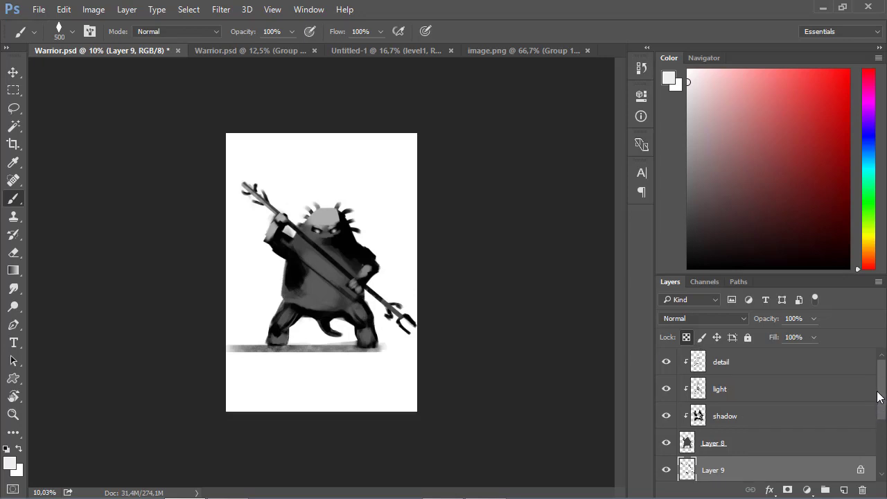
{"action": "left_click_drag", "start_coordinate": [878, 395], "coordinate": [879, 434]}
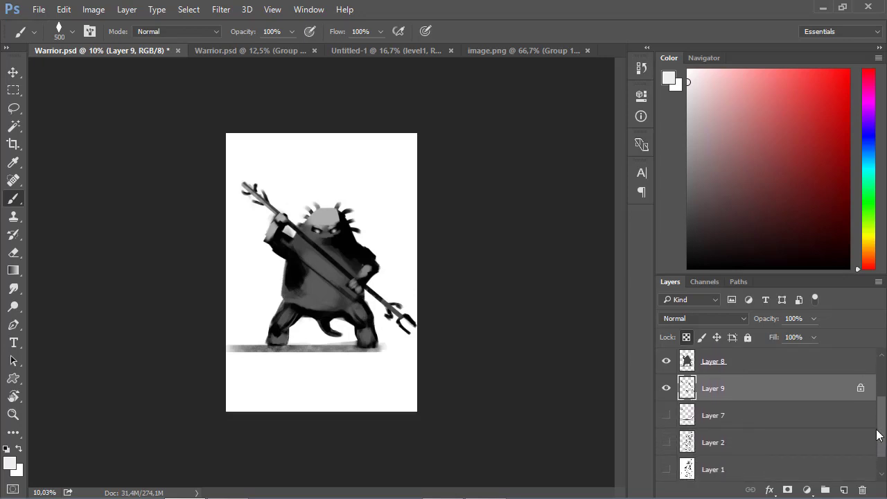
{"action": "left_click", "coordinate": [755, 418]}
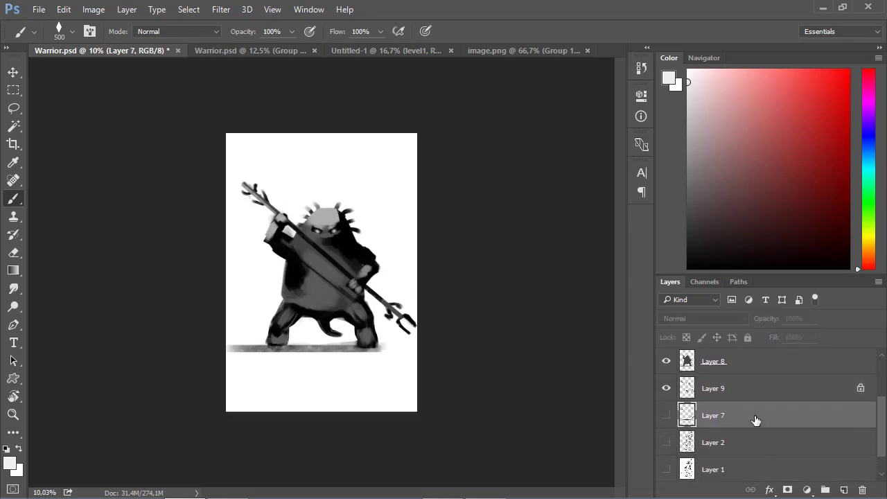
{"action": "left_click", "coordinate": [844, 490]}
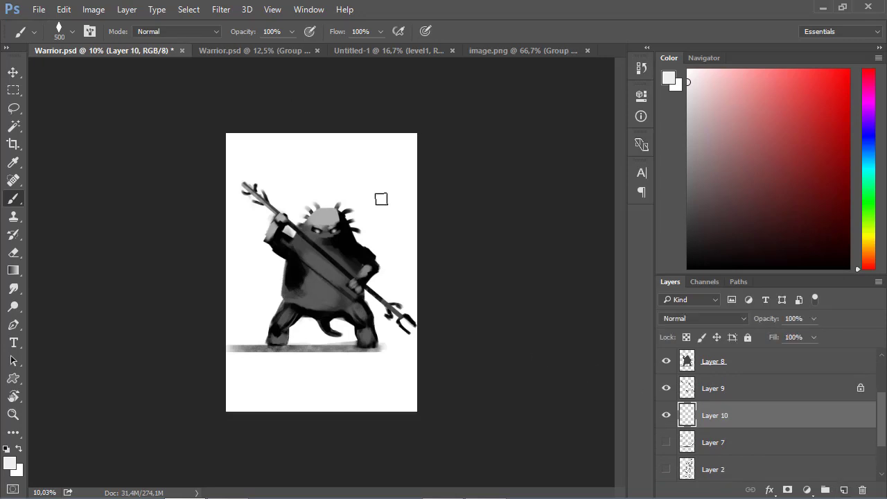
- Switch to the Gradient Tool in the fill tools group
{"action": "left_click", "coordinate": [15, 272]}
{"action": "left_click_drag", "start_coordinate": [15, 273], "coordinate": [59, 284]}
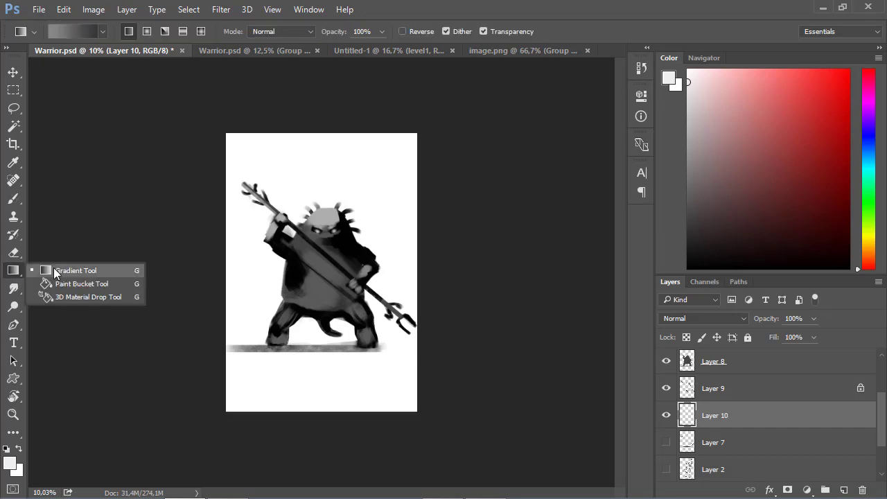
{"action": "left_click", "coordinate": [86, 286]}
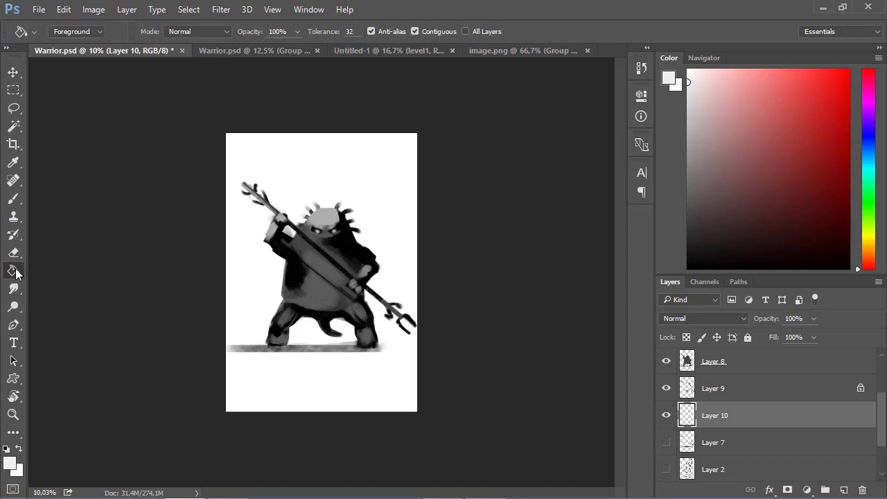
{"action": "left_click_drag", "start_coordinate": [16, 272], "coordinate": [72, 272]}
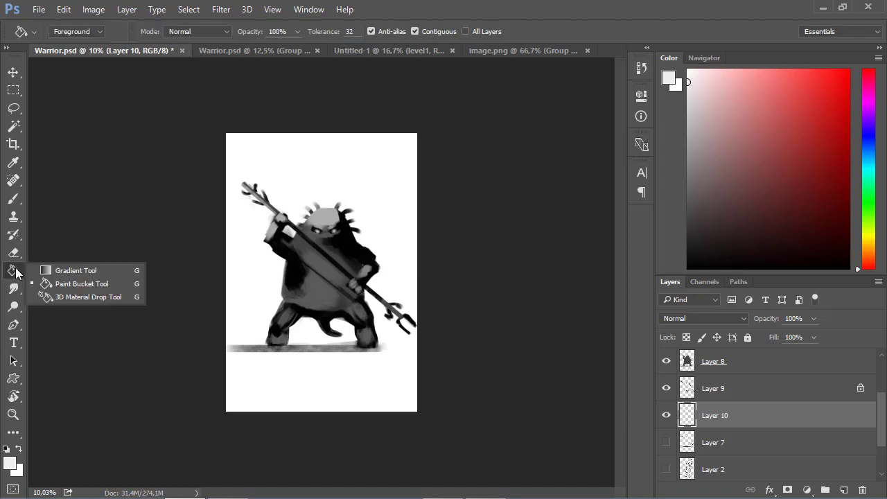
{"action": "left_click", "coordinate": [78, 270]}
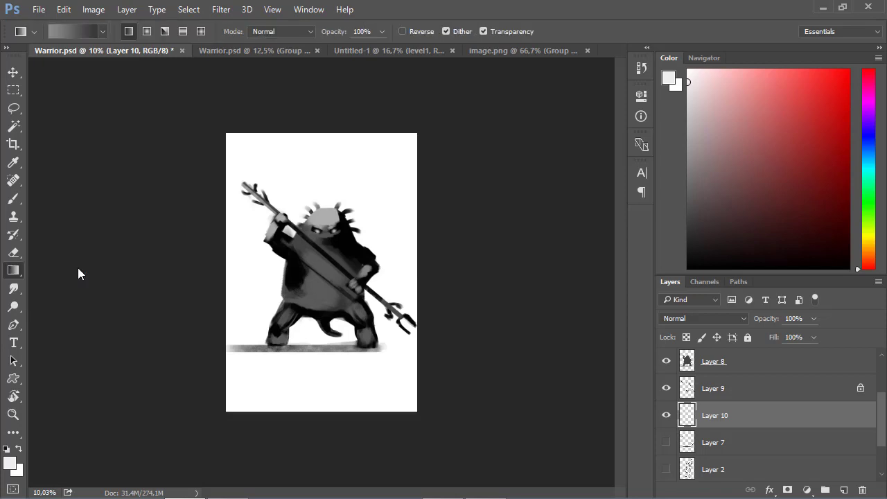
- Set the gradient stops to 8c8c8c and 333333 in the Gradient Editor
{"action": "left_click", "coordinate": [87, 29]}
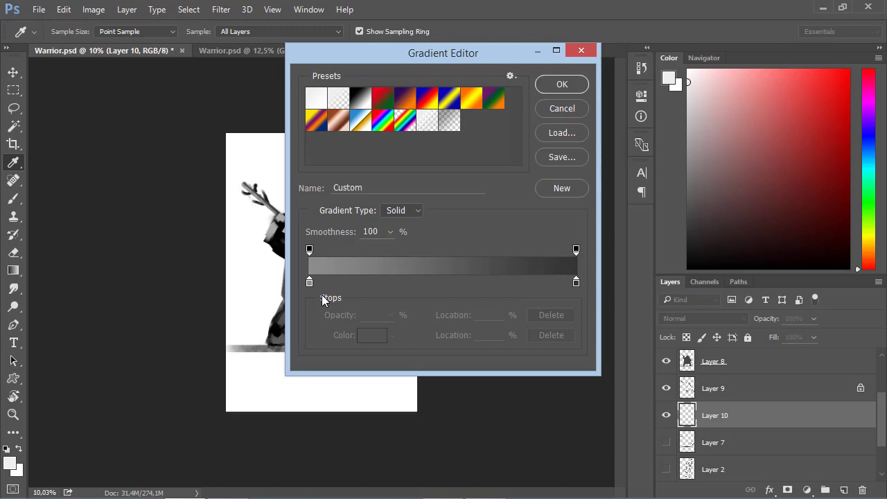
{"action": "mouse_move", "coordinate": [309, 282]}
{"action": "left_mouse_down"}
{"action": "mouse_move", "coordinate": [402, 288]}
{"action": "mouse_move", "coordinate": [295, 288]}
{"action": "left_mouse_up"}
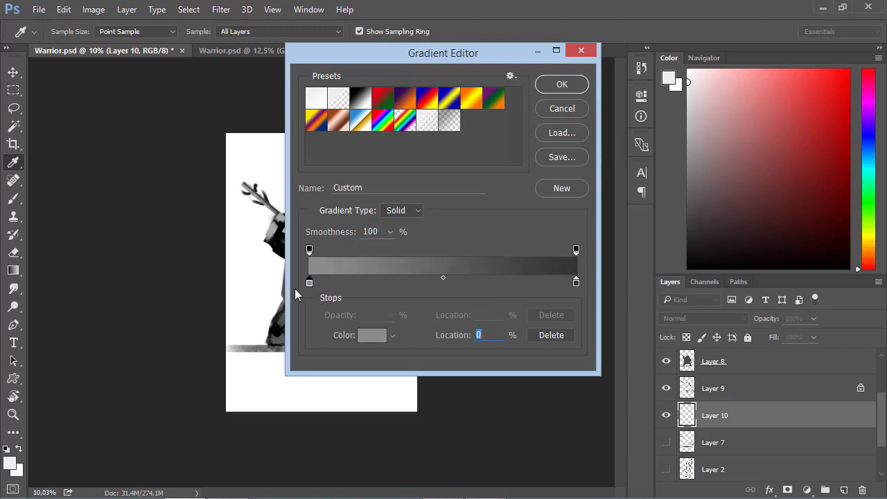
{"action": "left_click", "coordinate": [377, 336]}
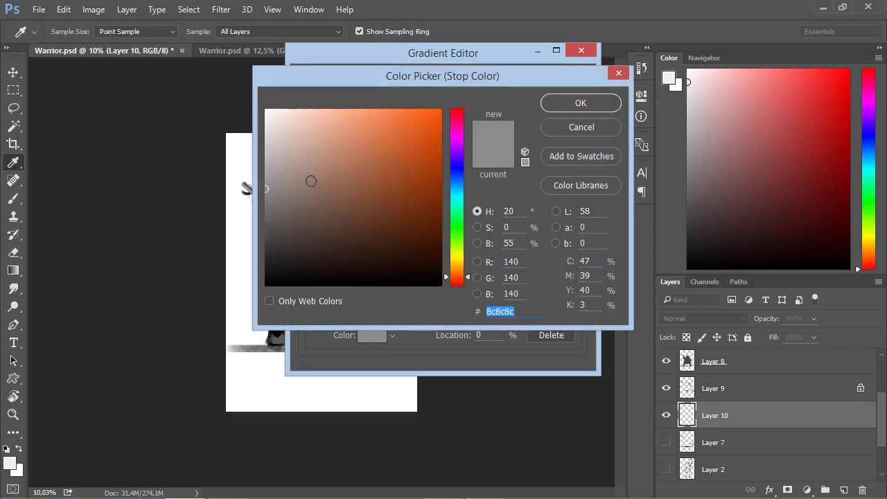
{"action": "left_click", "coordinate": [589, 127]}
{"action": "left_click", "coordinate": [576, 282]}
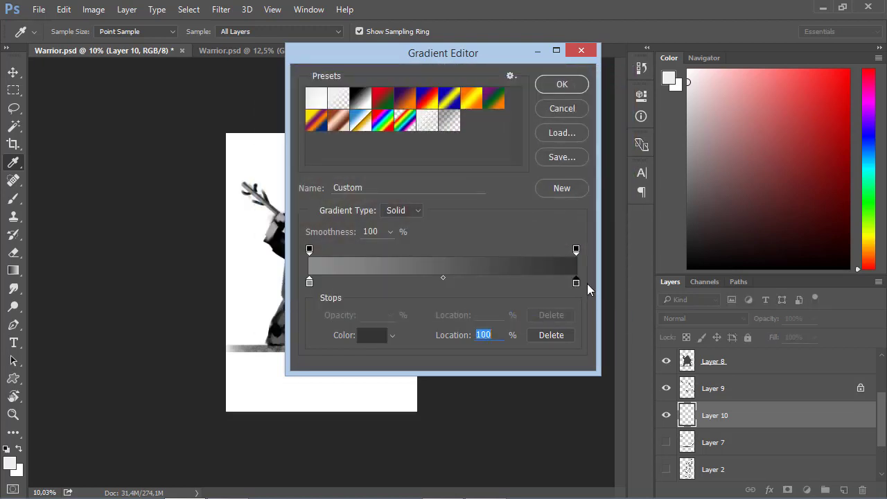
{"action": "left_click", "coordinate": [368, 337]}
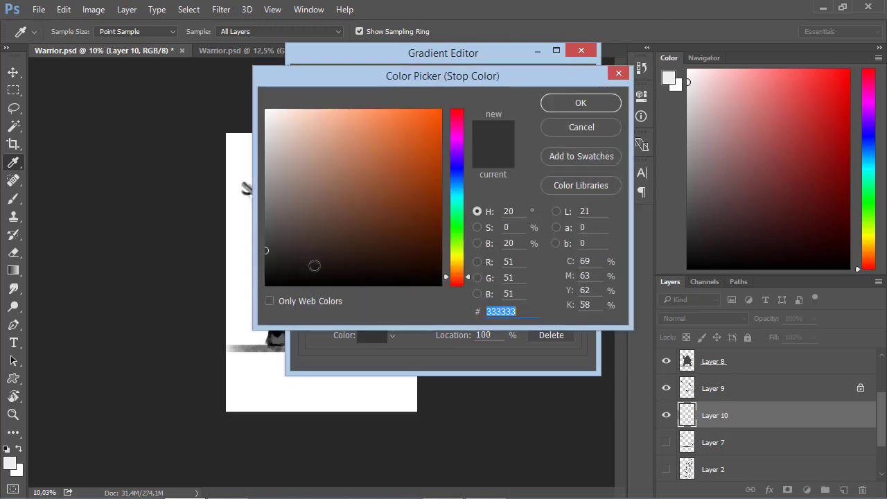
{"action": "left_click", "coordinate": [568, 128]}
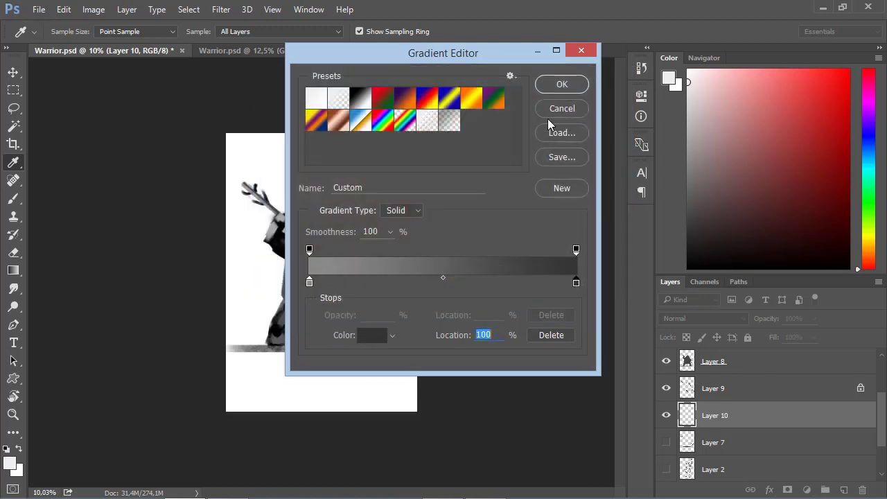
{"action": "left_click", "coordinate": [561, 84]}
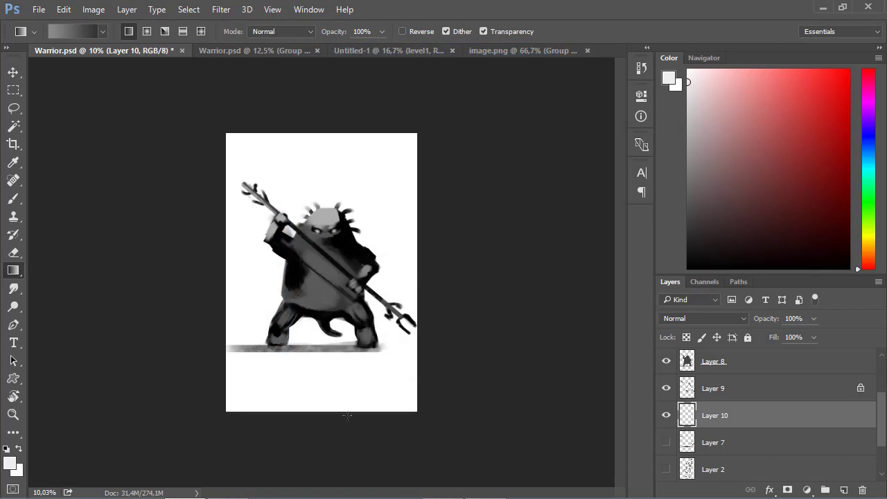
- Drag a grey gradient from the canvas bottom to the top on Layer 10
{"action": "left_click_drag", "start_coordinate": [324, 415], "coordinate": [322, 132]}
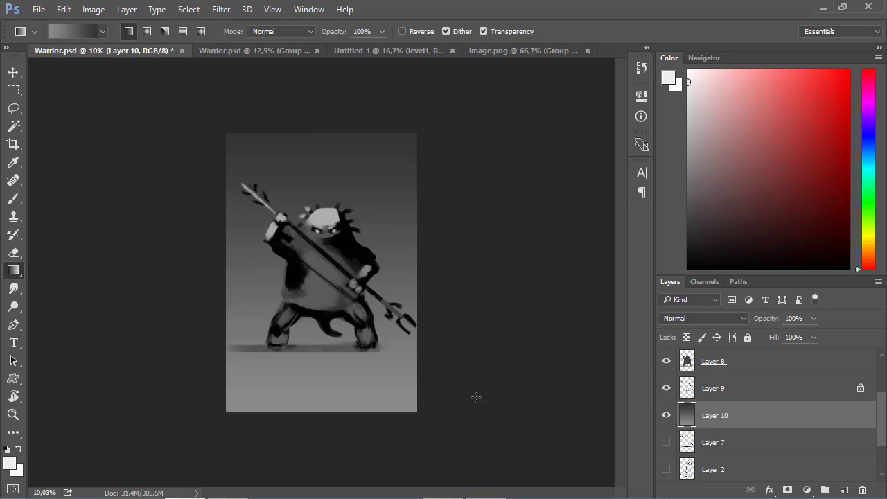
{"action": "scroll", "coordinate": [708, 402], "scroll_direction": "up", "scroll_amount": 1}
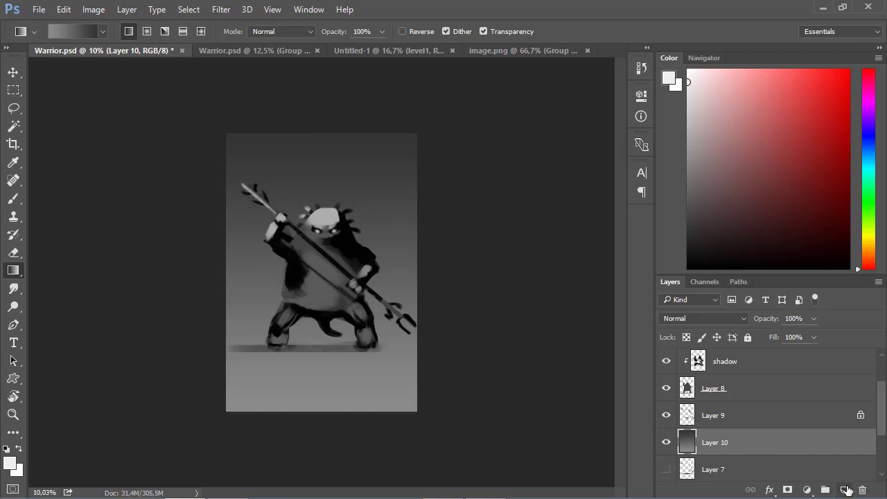
- Add Layer 11 and lower the gradient Layer 10 to about 66% opacity
{"action": "left_click", "coordinate": [844, 491]}
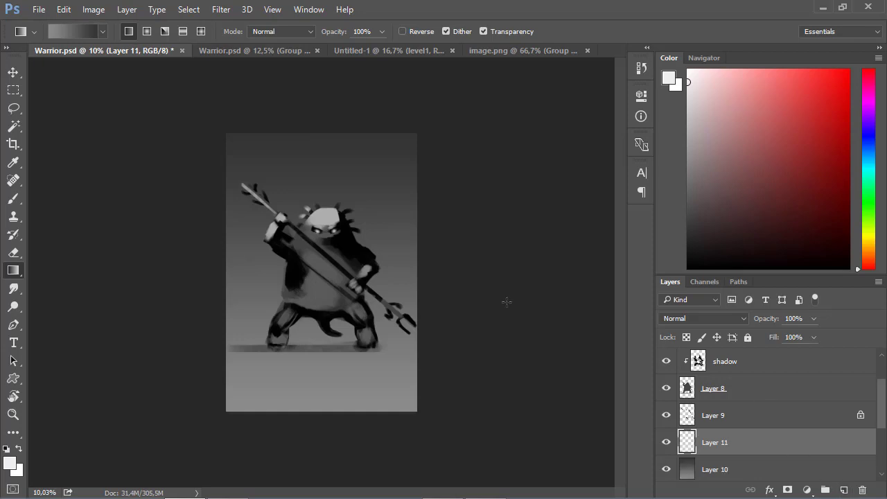
{"action": "left_click", "coordinate": [726, 465]}
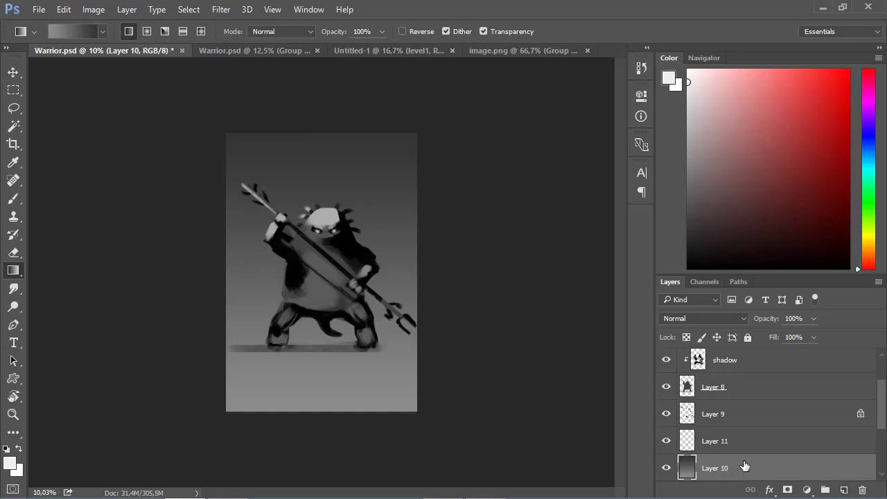
{"action": "left_click", "coordinate": [814, 320]}
{"action": "left_click", "coordinate": [800, 336]}
{"action": "left_click_drag", "start_coordinate": [794, 337], "coordinate": [786, 339]}
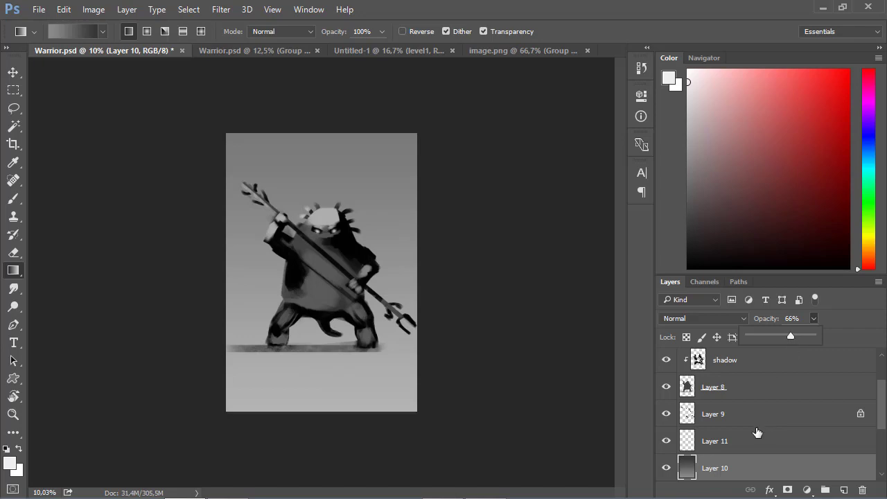
- Select Layer 11 with the Brush tool and a slightly darker grey colour
{"action": "left_click", "coordinate": [724, 449]}
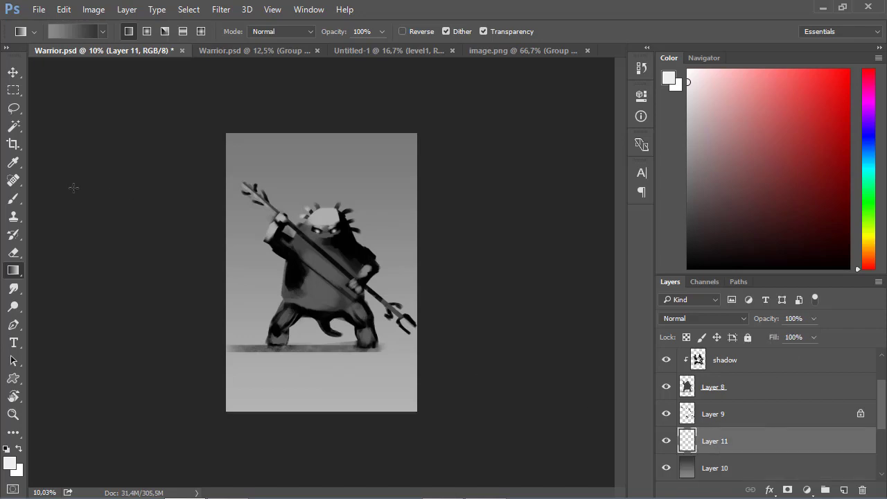
{"action": "left_click", "coordinate": [13, 198]}
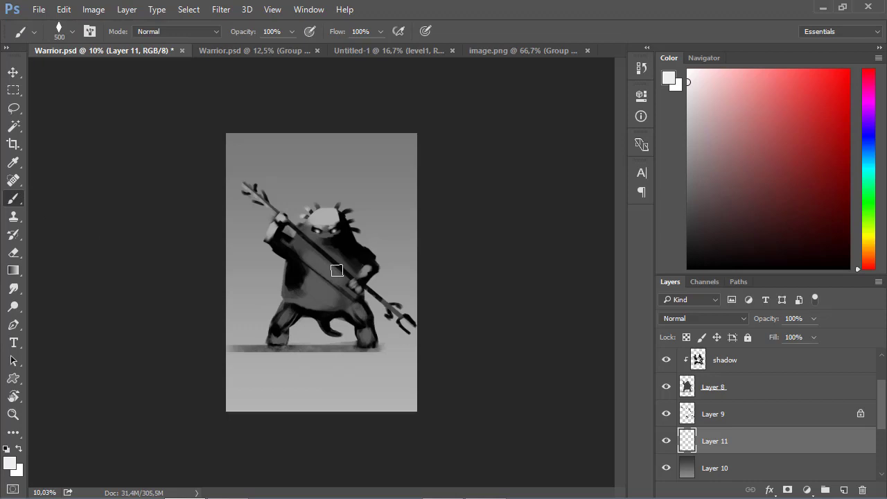
{"action": "left_click", "coordinate": [687, 166]}
{"action": "left_click_drag", "start_coordinate": [688, 166], "coordinate": [687, 170]}
- With a 700 px flat textured brush, paint grey backdrop strokes on both sides of the warrior
{"action": "right_click", "coordinate": [361, 232]}
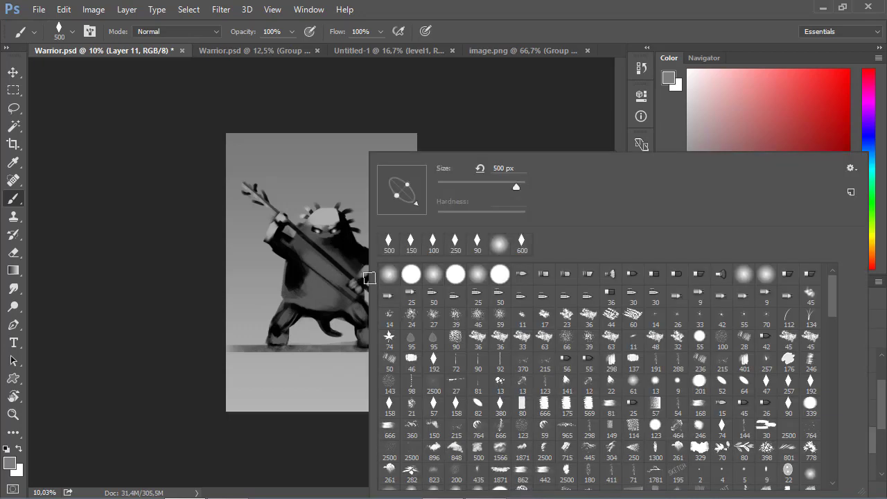
{"action": "left_click", "coordinate": [456, 406]}
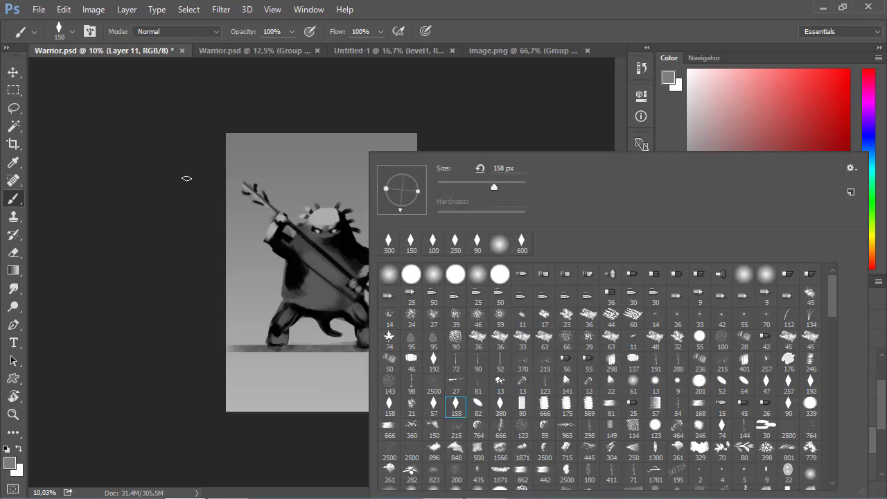
{"action": "left_click", "coordinate": [184, 178]}
{"action": "key", "text": "bracketright"}
{"action": "key", "text": "bracketright"}
{"action": "key", "text": "bracketright"}
{"action": "key", "text": "bracketright"}
{"action": "key", "text": "bracketright"}
{"action": "key", "text": "bracketright"}
{"action": "key", "text": "bracketright"}
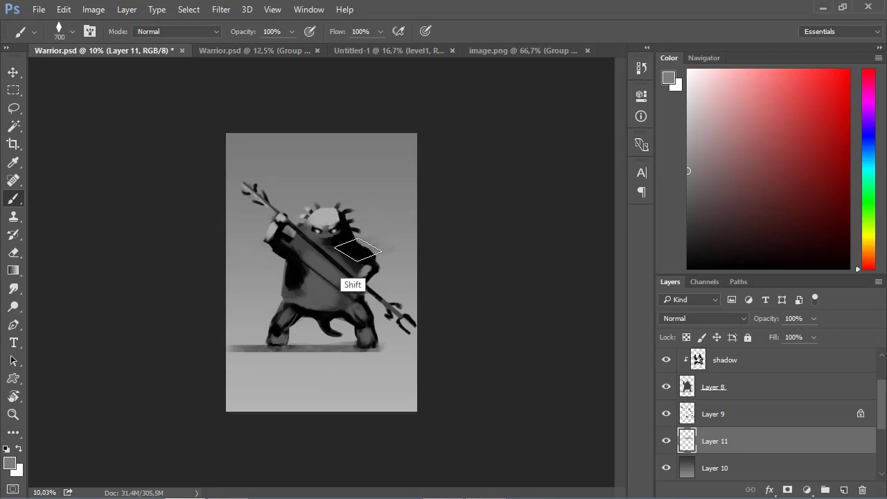
{"action": "mouse_move", "coordinate": [378, 291]}
{"action": "left_mouse_down"}
{"action": "mouse_move", "coordinate": [392, 261]}
{"action": "mouse_move", "coordinate": [383, 276]}
{"action": "left_mouse_up"}
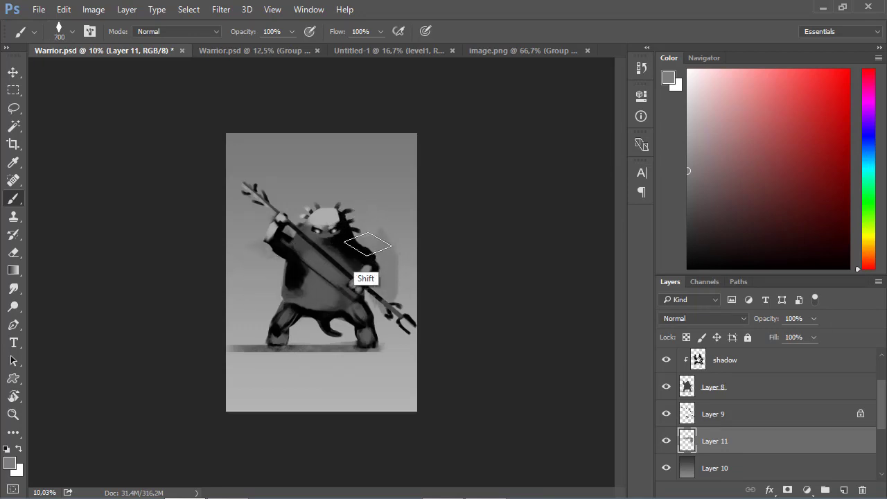
{"action": "left_click", "coordinate": [250, 245]}
{"action": "left_click_drag", "start_coordinate": [258, 267], "coordinate": [281, 296]}
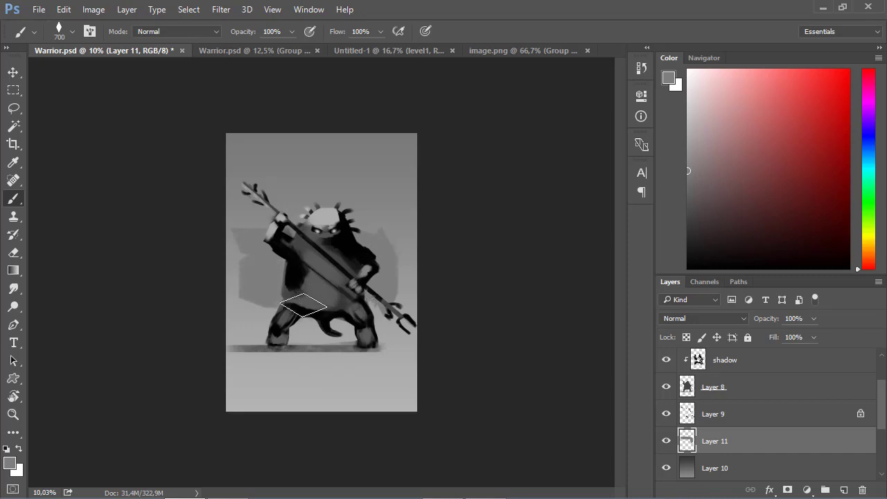
{"action": "left_click_drag", "start_coordinate": [389, 257], "coordinate": [391, 268]}
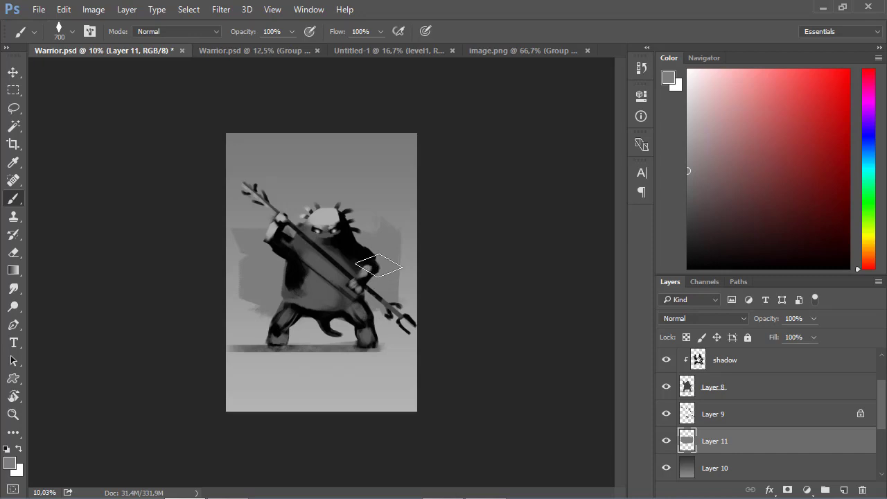
{"action": "left_click_drag", "start_coordinate": [405, 311], "coordinate": [408, 302]}
- Apply Curves to Layer 11, pulling a midtone point down to about 105 in / 81 out
{"action": "left_click", "coordinate": [94, 10]}
{"action": "mouse_move", "coordinate": [115, 45]}
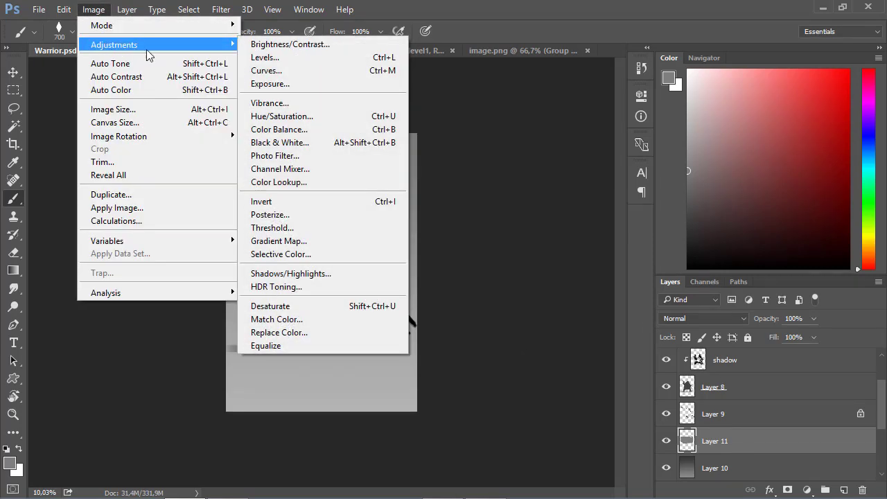
{"action": "left_click", "coordinate": [265, 72]}
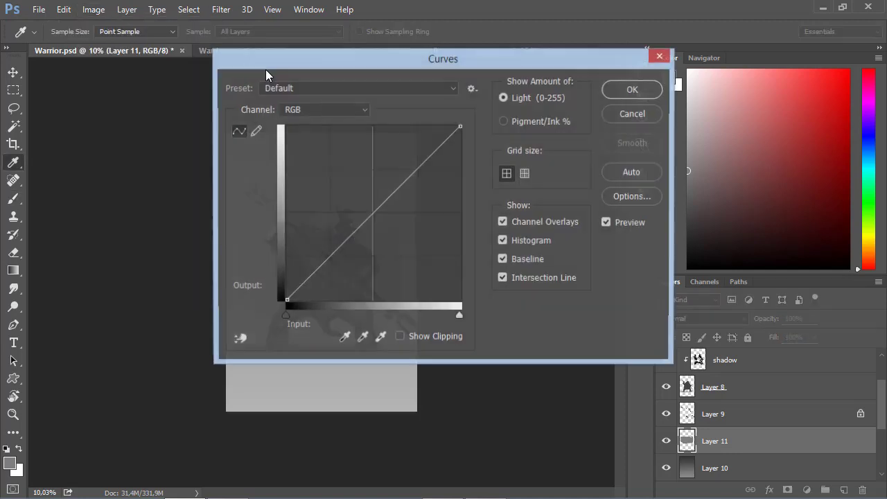
{"action": "mouse_move", "coordinate": [313, 67]}
{"action": "left_mouse_down"}
{"action": "mouse_move", "coordinate": [549, 83]}
{"action": "mouse_move", "coordinate": [540, 88]}
{"action": "left_mouse_up"}
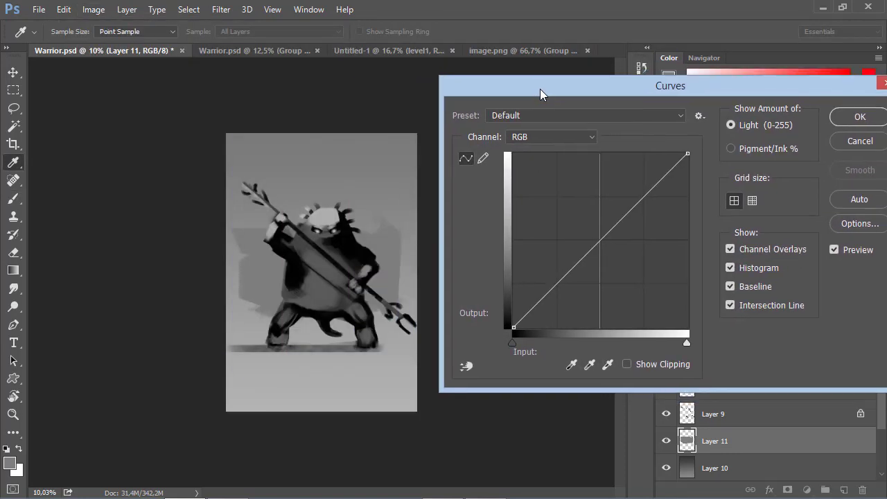
{"action": "left_click", "coordinate": [586, 266]}
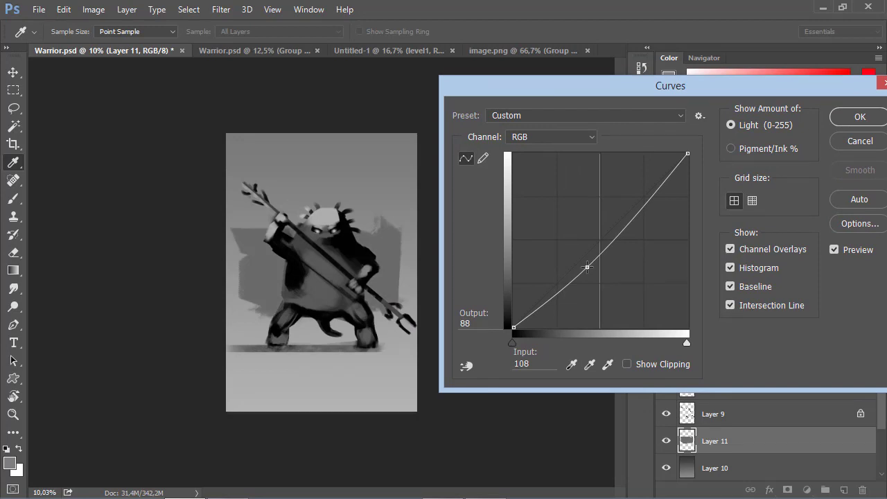
{"action": "left_click_drag", "start_coordinate": [586, 266], "coordinate": [583, 271]}
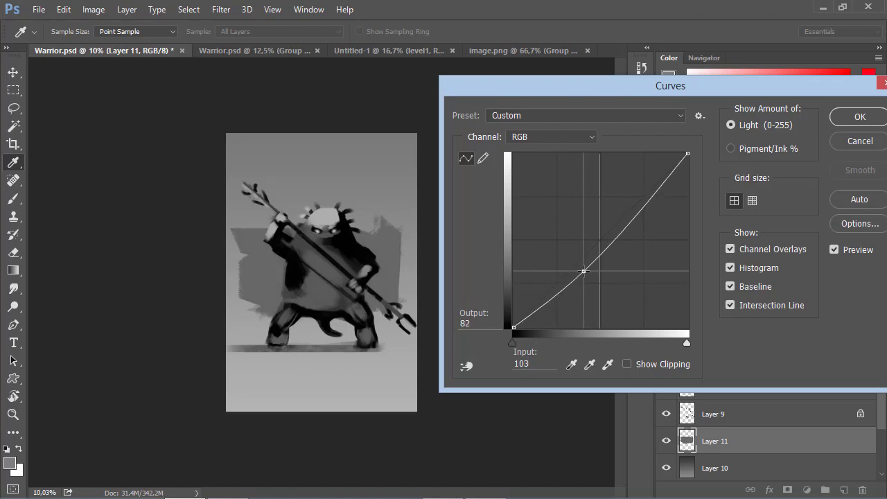
{"action": "left_click", "coordinate": [849, 118]}
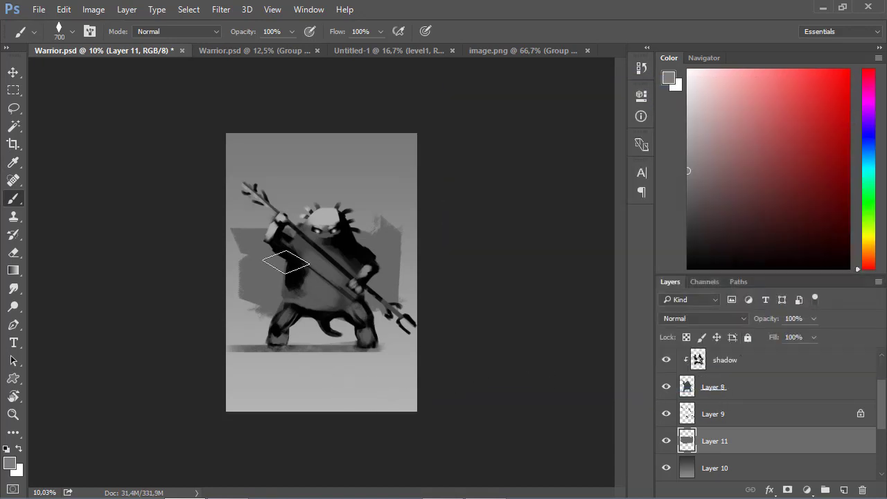
- Shrink the brush to 150 px and add Layer 12 above the detail layer
{"action": "key", "text": "bracketleft"}
{"action": "key", "text": "bracketleft"}
{"action": "key", "text": "bracketleft"}
{"action": "left_click_drag", "start_coordinate": [877, 406], "coordinate": [883, 366]}
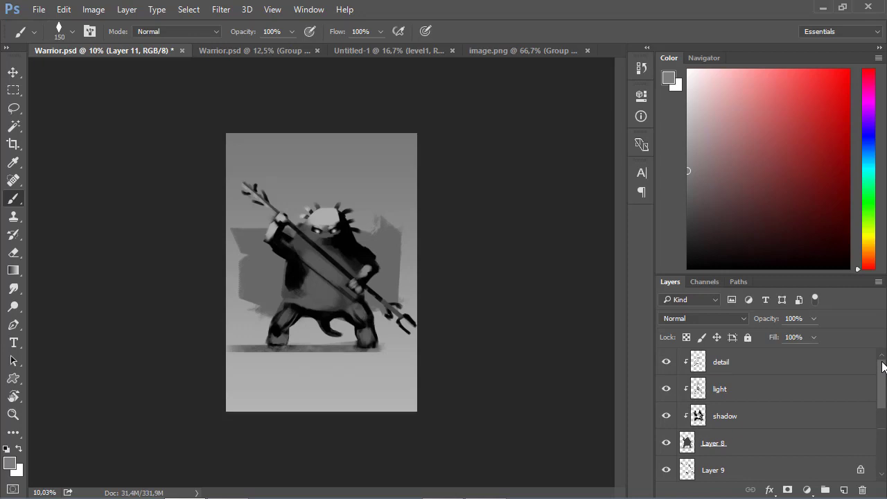
{"action": "left_click", "coordinate": [745, 373]}
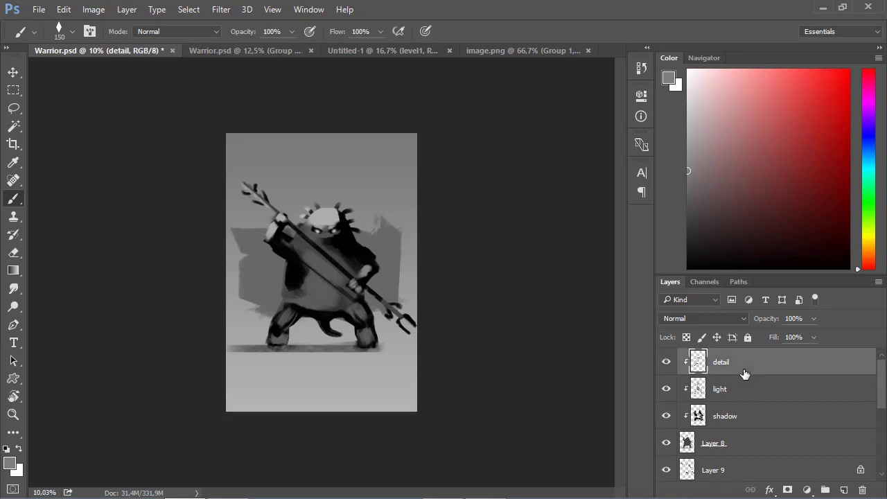
{"action": "left_click", "coordinate": [844, 491]}
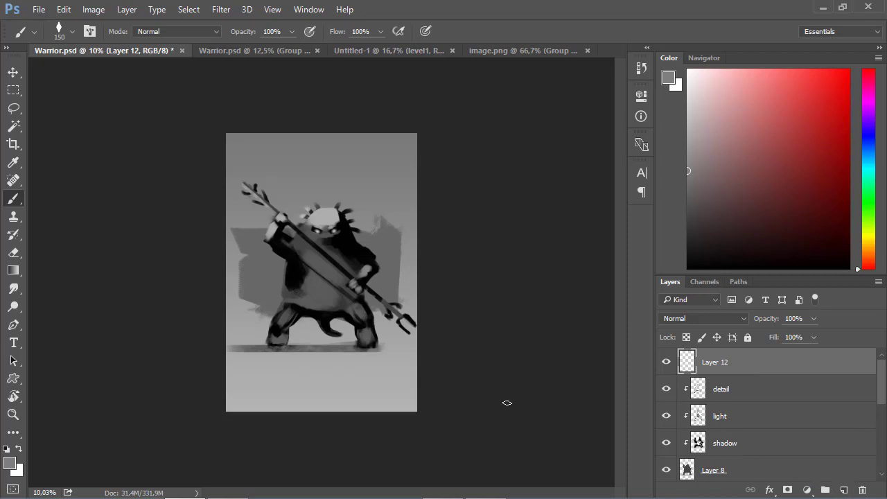
- Set up a 72 px round brush from the brush presets
{"action": "right_click", "coordinate": [352, 377]}
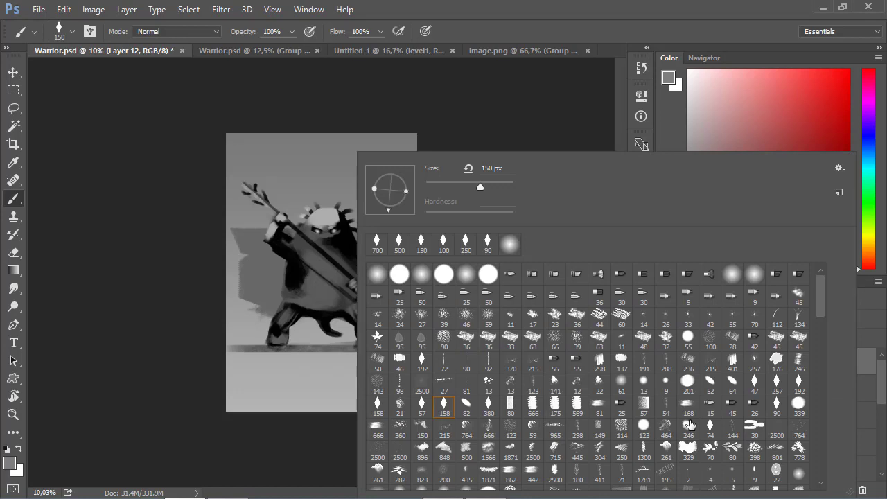
{"action": "left_click", "coordinate": [776, 471]}
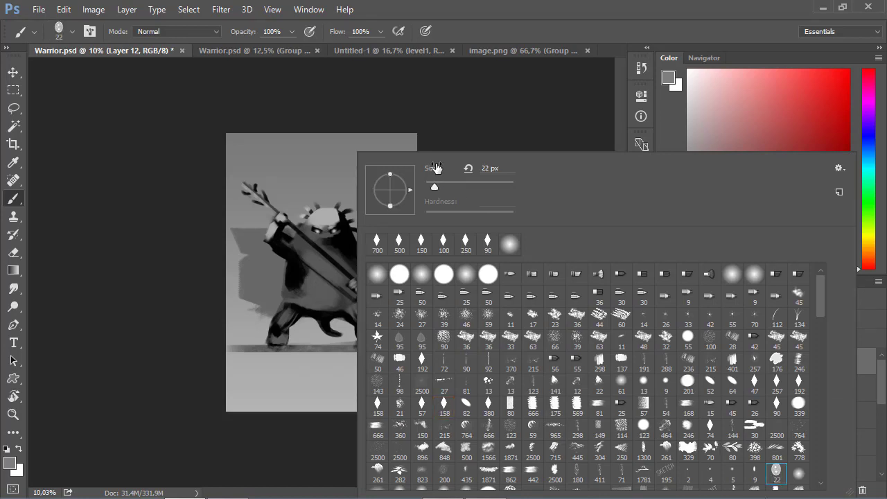
{"action": "left_click", "coordinate": [445, 184]}
{"action": "left_click", "coordinate": [191, 285]}
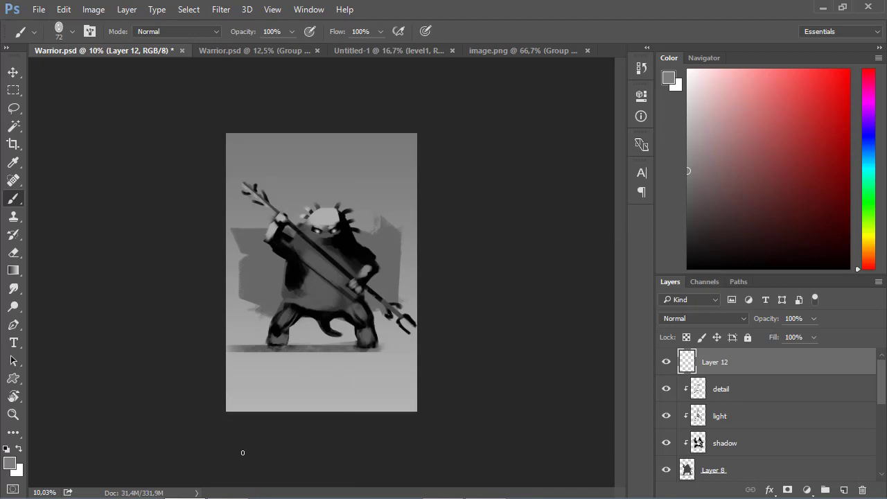
- Zoom in on the area below the warrior, sketch a C, and reset the colour to black
{"action": "key", "text": "ctrl+plus"}
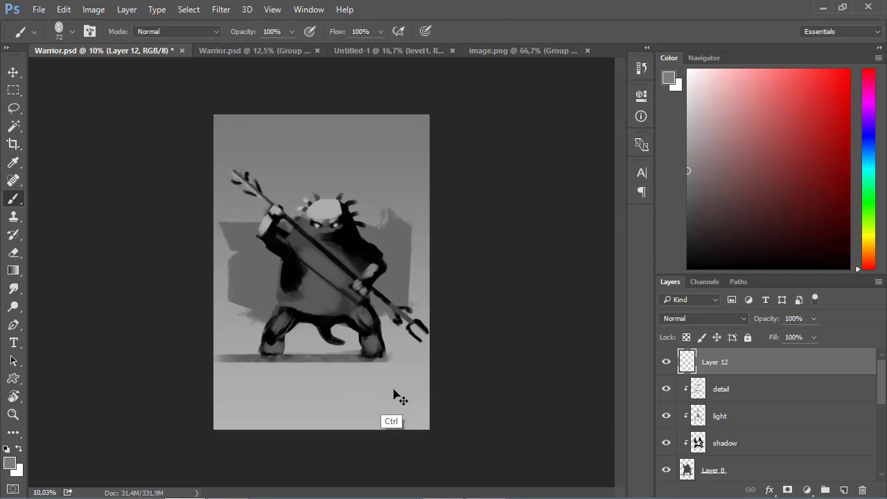
{"action": "key", "text": "ctrl+plus"}
{"action": "key", "text": "ctrl+plus"}
{"action": "key", "text": "ctrl+plus"}
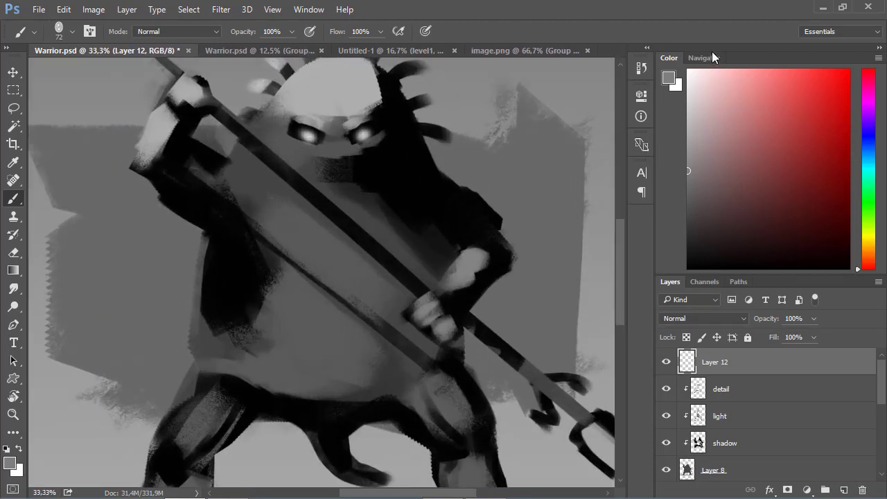
{"action": "left_click", "coordinate": [702, 58]}
{"action": "left_click_drag", "start_coordinate": [739, 235], "coordinate": [735, 251]}
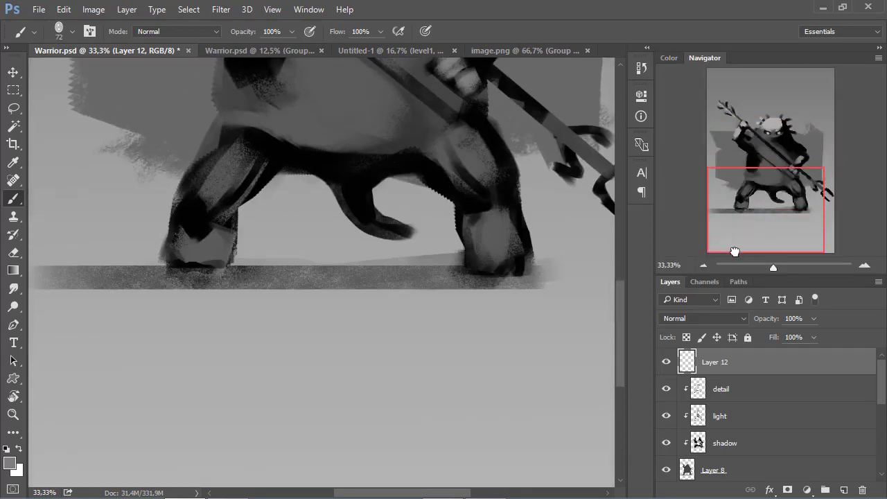
{"action": "left_click_drag", "start_coordinate": [353, 496], "coordinate": [321, 496]}
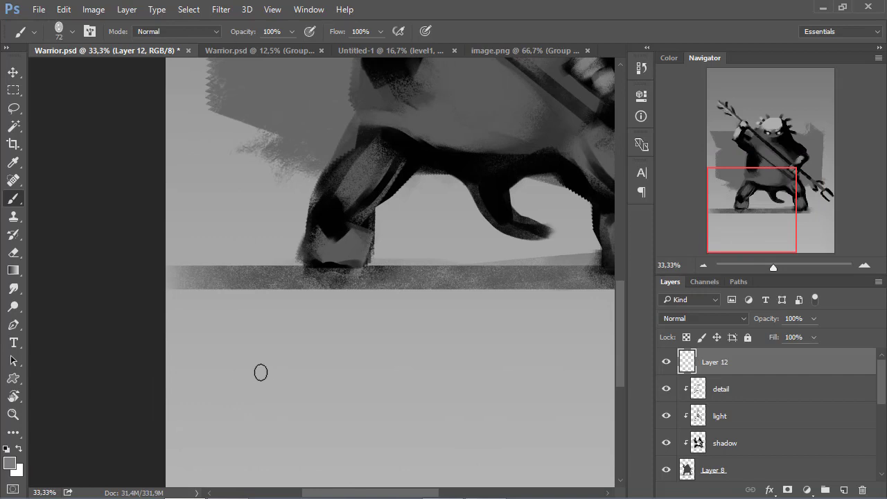
{"action": "left_click_drag", "start_coordinate": [241, 379], "coordinate": [246, 411]}
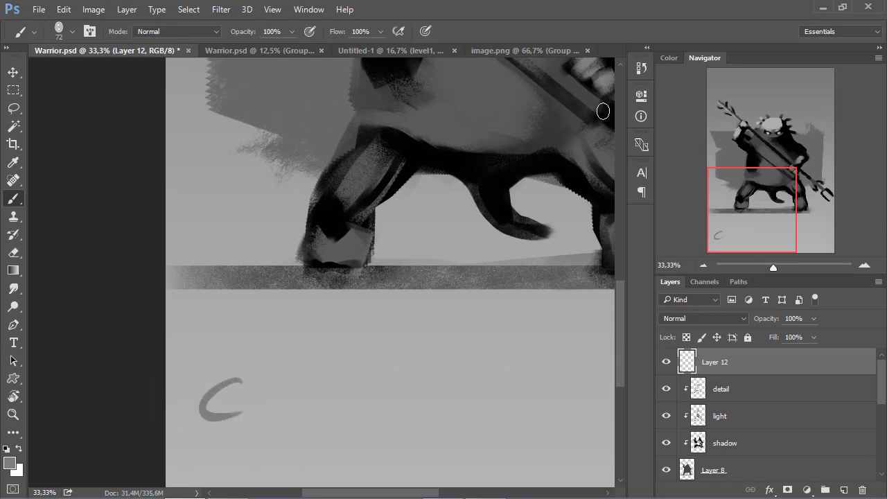
{"action": "left_click", "coordinate": [669, 57]}
{"action": "key", "text": "d"}
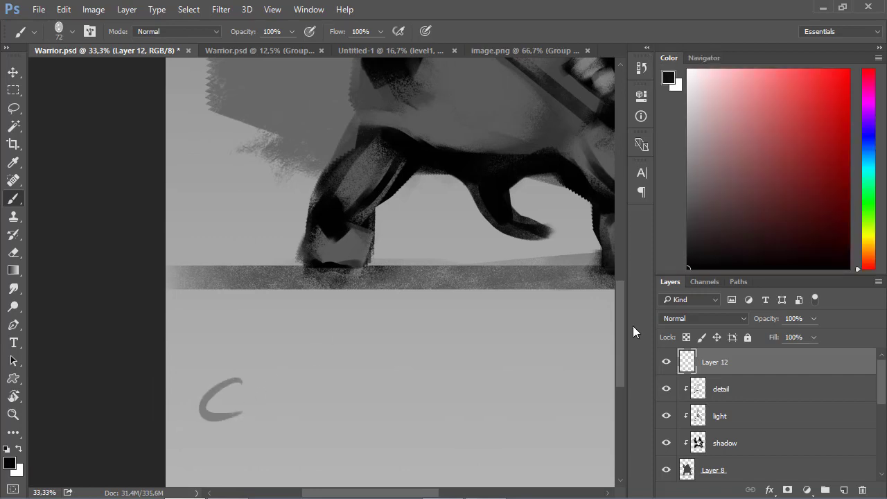
- Hand-letter 'Concept I' in black below the warrior's feet
{"action": "left_click", "coordinate": [235, 380]}
{"action": "mouse_move", "coordinate": [235, 380]}
{"action": "left_mouse_down"}
{"action": "mouse_move", "coordinate": [242, 416]}
{"action": "mouse_move", "coordinate": [268, 390]}
{"action": "mouse_move", "coordinate": [310, 395]}
{"action": "mouse_move", "coordinate": [331, 414]}
{"action": "left_mouse_up"}
{"action": "mouse_move", "coordinate": [350, 402]}
{"action": "left_mouse_down"}
{"action": "mouse_move", "coordinate": [382, 406]}
{"action": "mouse_move", "coordinate": [382, 449]}
{"action": "left_mouse_up"}
{"action": "left_click_drag", "start_coordinate": [391, 409], "coordinate": [432, 398]}
{"action": "left_click_drag", "start_coordinate": [444, 365], "coordinate": [434, 410]}
{"action": "left_click_drag", "start_coordinate": [416, 388], "coordinate": [453, 381]}
{"action": "mouse_move", "coordinate": [528, 365]}
{"action": "left_mouse_down"}
{"action": "mouse_move", "coordinate": [515, 403]}
{"action": "mouse_move", "coordinate": [546, 401]}
{"action": "left_mouse_up"}
{"action": "left_click_drag", "start_coordinate": [557, 339], "coordinate": [503, 342]}
{"action": "key", "text": "ctrl+minus"}
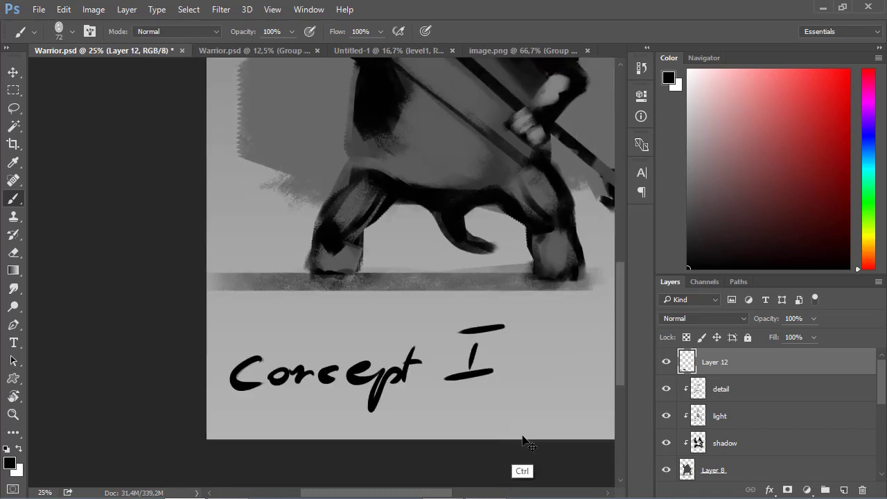
{"action": "key", "text": "ctrl+minus"}
{"action": "key", "text": "ctrl+minus"}
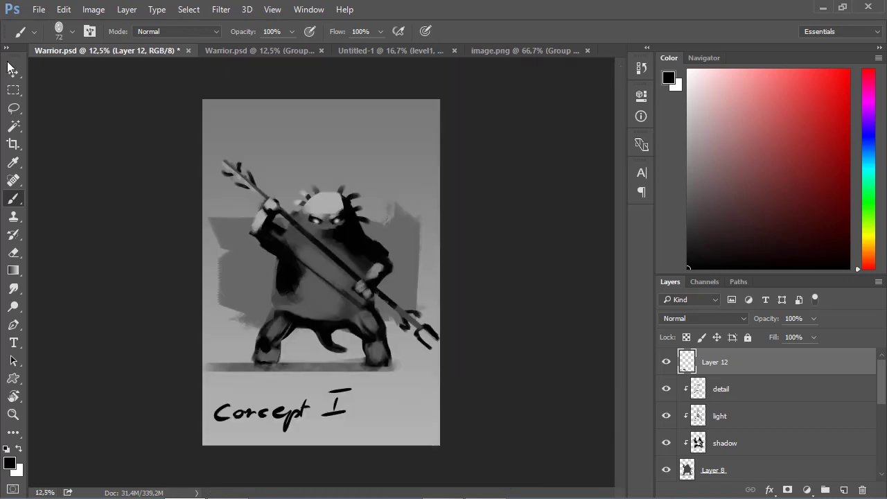
- Scale the signature down to about 60% and place it in the bottom-left corner
{"action": "left_click", "coordinate": [13, 72]}
{"action": "left_click_drag", "start_coordinate": [353, 410], "coordinate": [296, 406]}
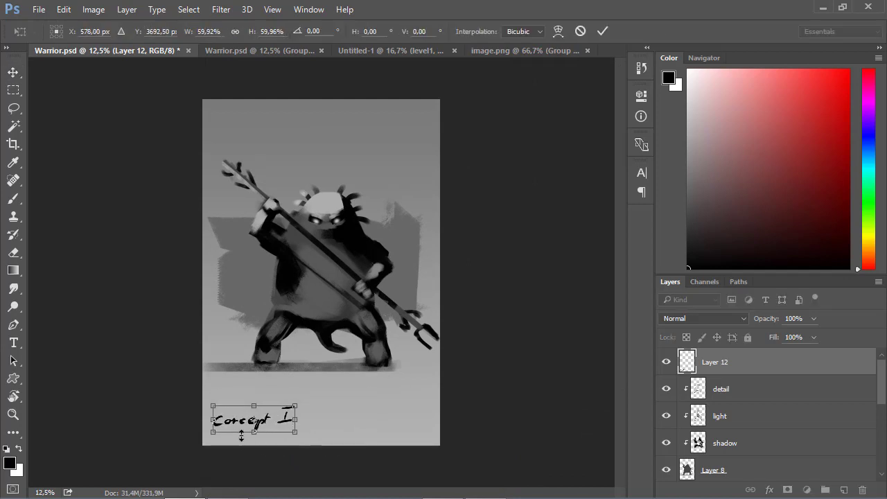
{"action": "left_click_drag", "start_coordinate": [251, 424], "coordinate": [248, 433]}
{"action": "key", "text": "Return"}
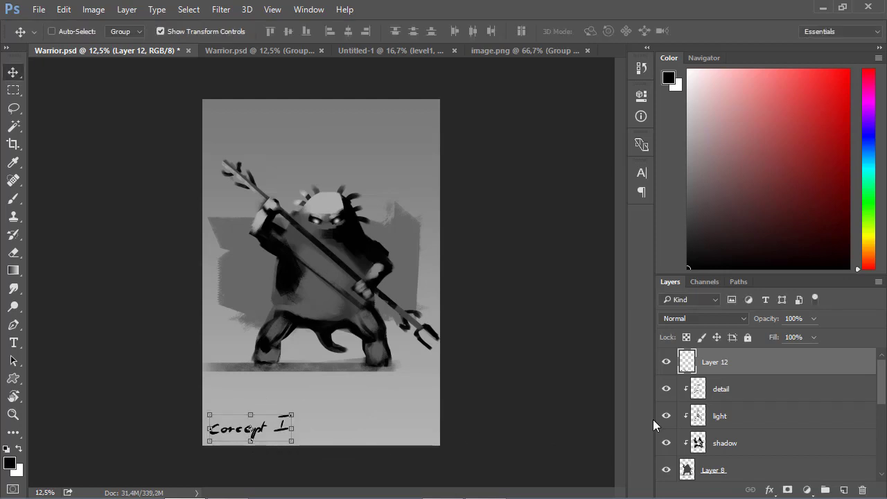
- Fade Layer 12 to 40% opacity so the signature is lighter
{"action": "left_click_drag", "start_coordinate": [807, 327], "coordinate": [774, 336]}
{"action": "left_click", "coordinate": [13, 108]}
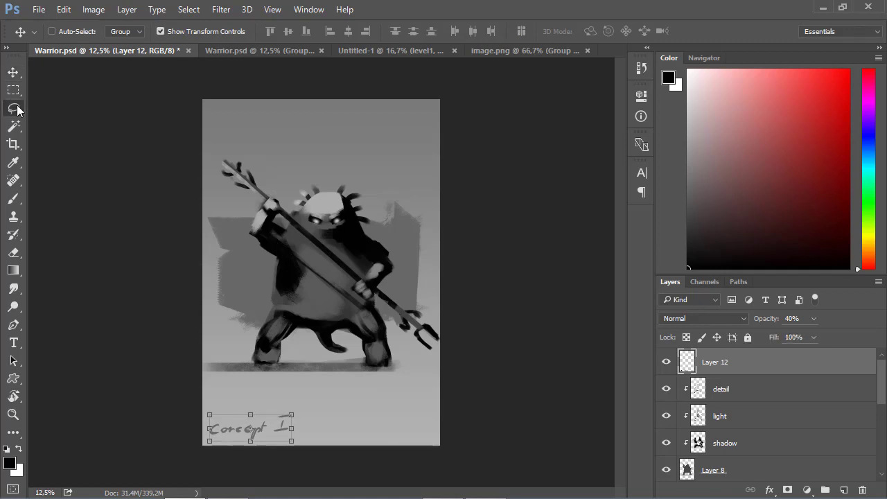
{"action": "scroll", "coordinate": [154, 224], "scroll_direction": "down", "scroll_amount": 2}
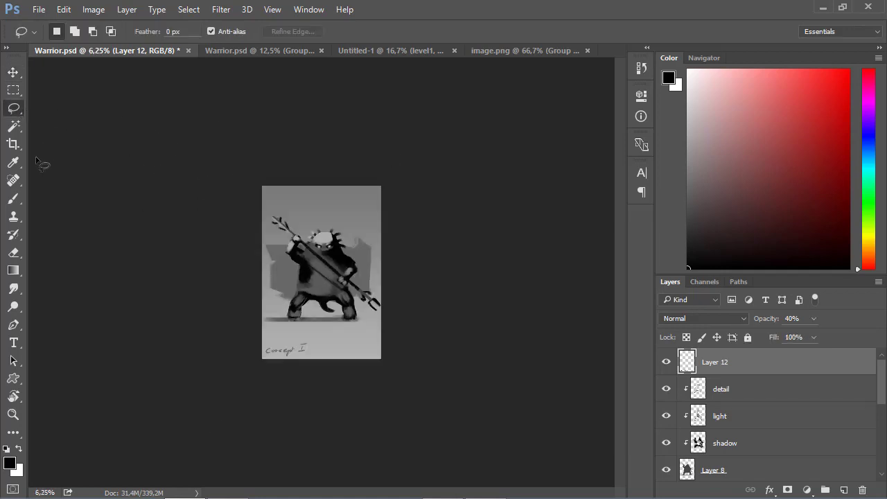
{"action": "left_click", "coordinate": [13, 198]}
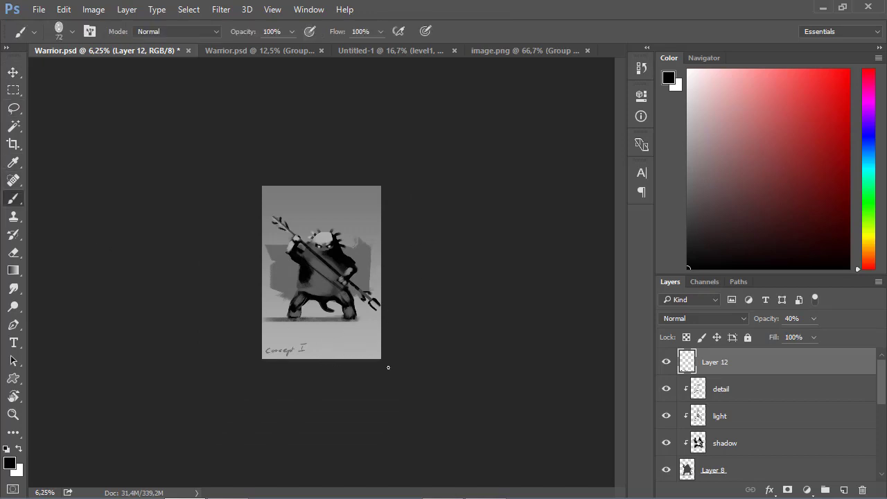
- Sketch a lightbulb with small rays in the upper right, with white as the next colour
{"action": "key", "text": "ctrl+plus"}
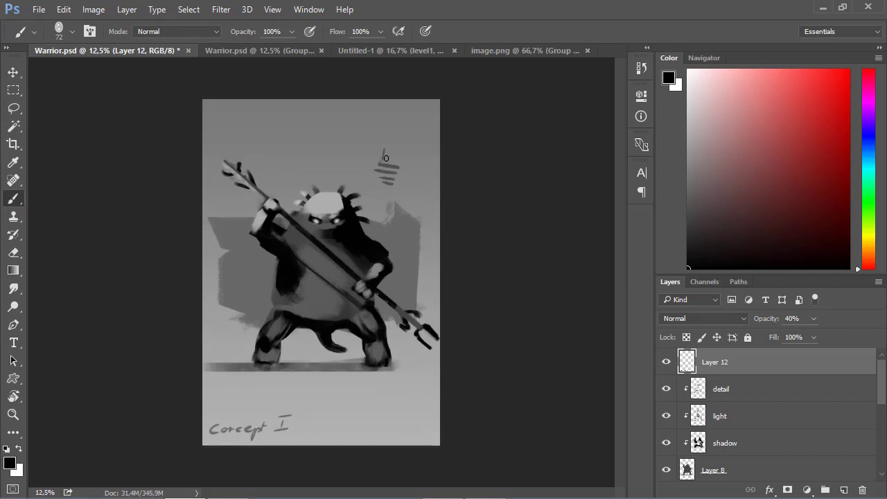
{"action": "left_click_drag", "start_coordinate": [403, 154], "coordinate": [384, 149]}
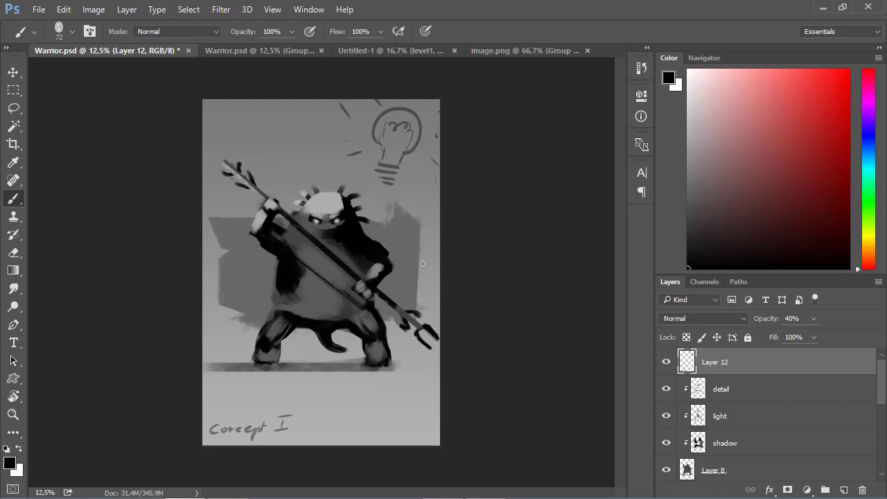
{"action": "left_click", "coordinate": [688, 76]}
- Paint a soft white glow over the bulb with a large 0% hardness round brush
{"action": "right_click", "coordinate": [260, 153]}
{"action": "left_click", "coordinate": [366, 276]}
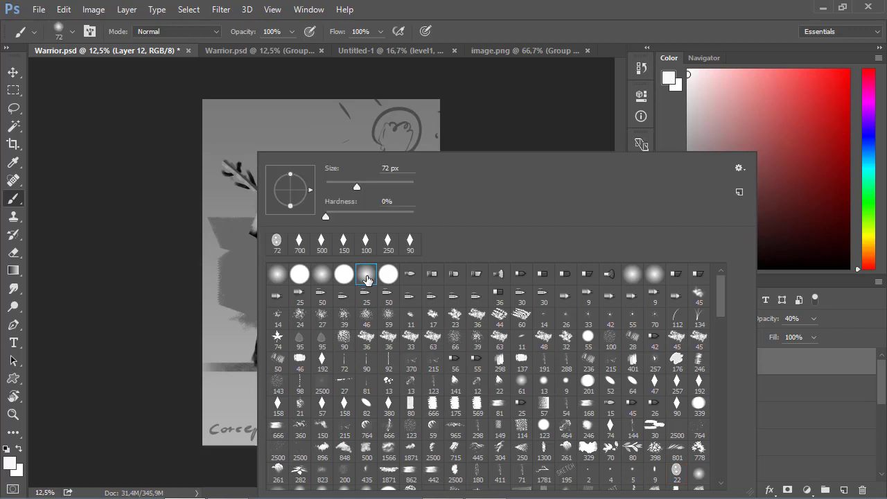
{"action": "left_click_drag", "start_coordinate": [394, 184], "coordinate": [399, 183]}
{"action": "left_click", "coordinate": [169, 106]}
{"action": "key", "text": "bracketright"}
{"action": "key", "text": "bracketright"}
{"action": "key", "text": "bracketright"}
{"action": "key", "text": "bracketright"}
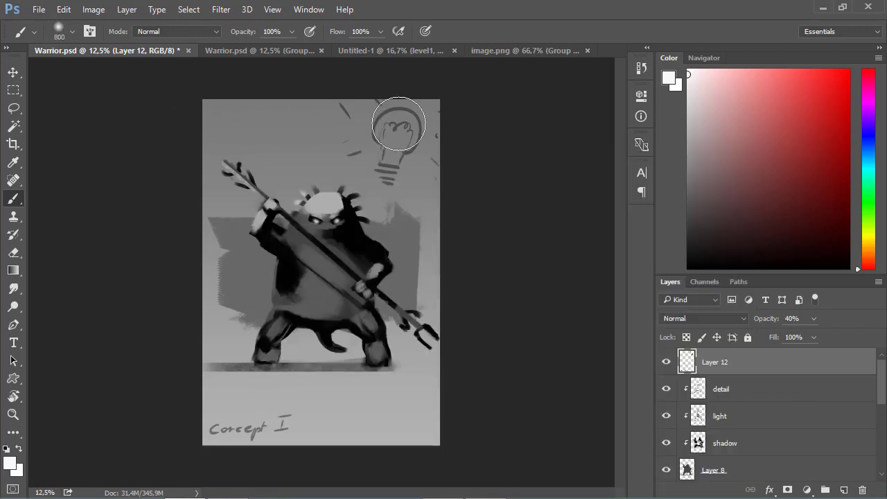
{"action": "key", "text": "bracketright"}
{"action": "key", "text": "bracketright"}
{"action": "key", "text": "bracketright"}
{"action": "left_click_drag", "start_coordinate": [399, 122], "coordinate": [409, 142]}
{"action": "key", "text": "bracketright"}
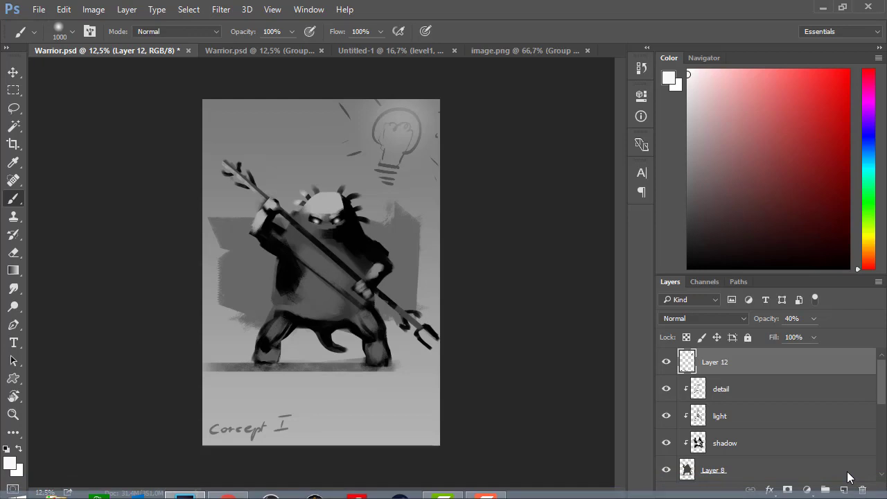
- Add Layer 13 and paint a bigger soft white glow over the lightbulb
{"action": "left_click", "coordinate": [843, 490]}
{"action": "left_click_drag", "start_coordinate": [399, 123], "coordinate": [402, 132]}
{"action": "key", "text": "bracketleft"}
{"action": "key", "text": "bracketleft"}
{"action": "key", "text": "bracketleft"}
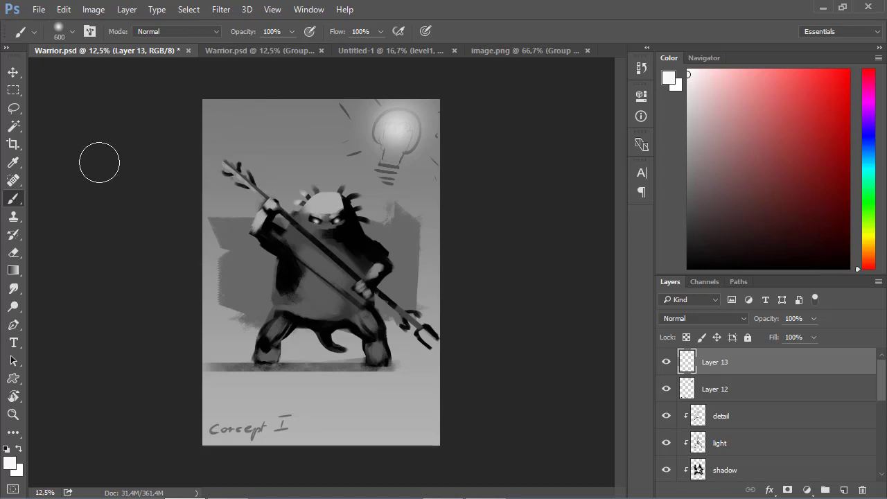
{"action": "key", "text": "ctrl"}
{"action": "scroll", "coordinate": [119, 182], "scroll_direction": "up", "scroll_amount": 3}
{"action": "scroll", "coordinate": [119, 181], "scroll_direction": "down", "scroll_amount": 2}
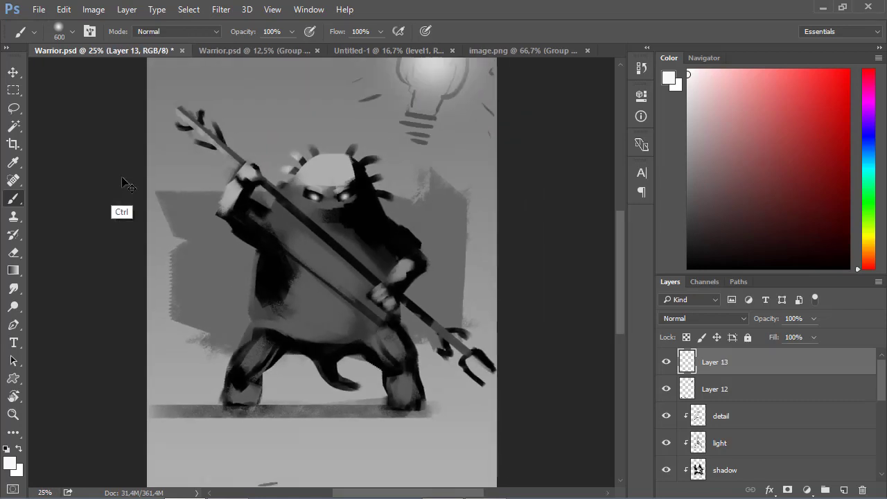
{"action": "scroll", "coordinate": [122, 183], "scroll_direction": "down", "scroll_amount": 2}
{"action": "scroll", "coordinate": [121, 183], "scroll_direction": "down", "scroll_amount": 1}
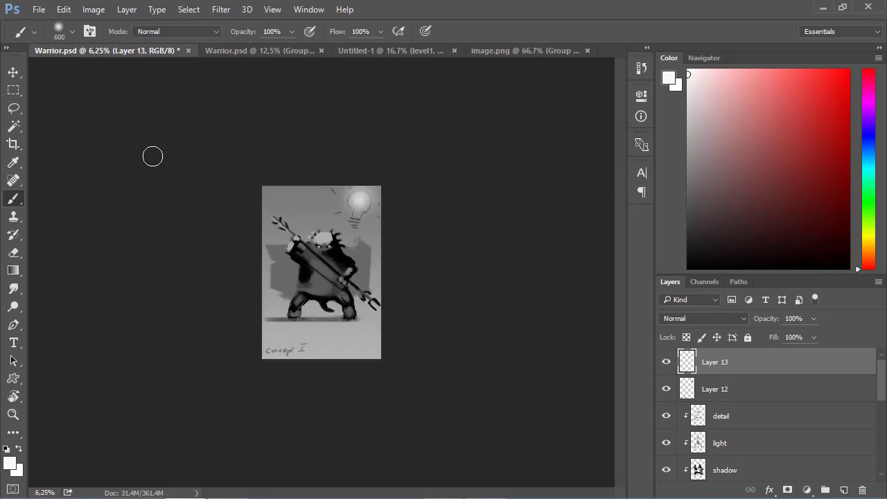
- Save the finished painting to Warrior.psd with File > Save
{"action": "left_click", "coordinate": [39, 9]}
{"action": "left_click", "coordinate": [50, 151]}
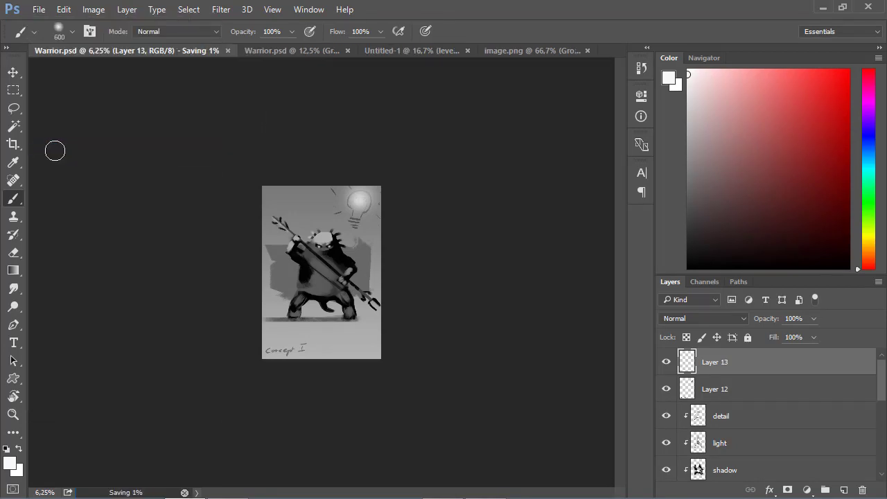